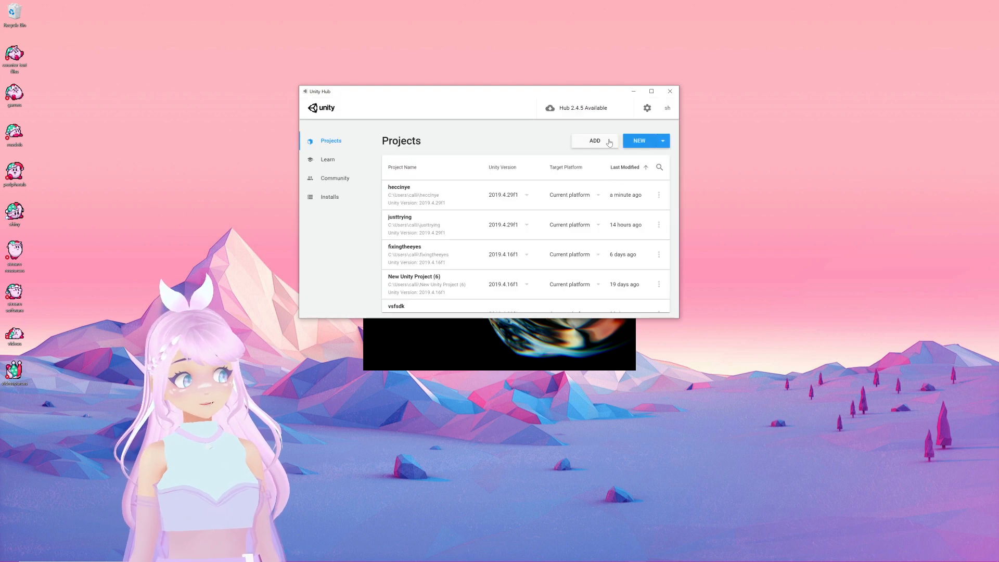
Step: Review the installed Unity versions and the releases offered for installation without adding one
{"action": "left_click_drag", "start_coordinate": [414, 96], "coordinate": [402, 119]}
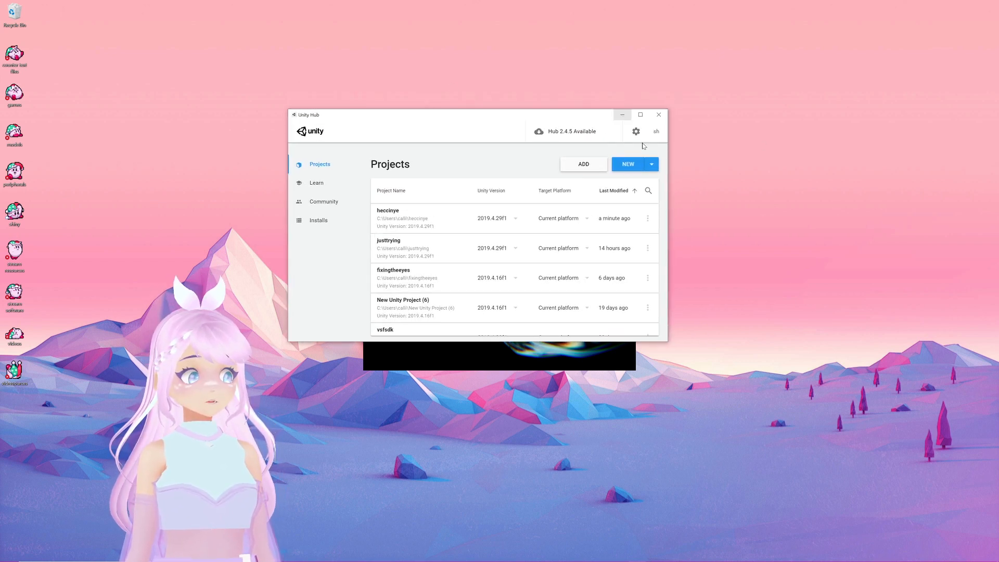
{"action": "left_click", "coordinate": [318, 223]}
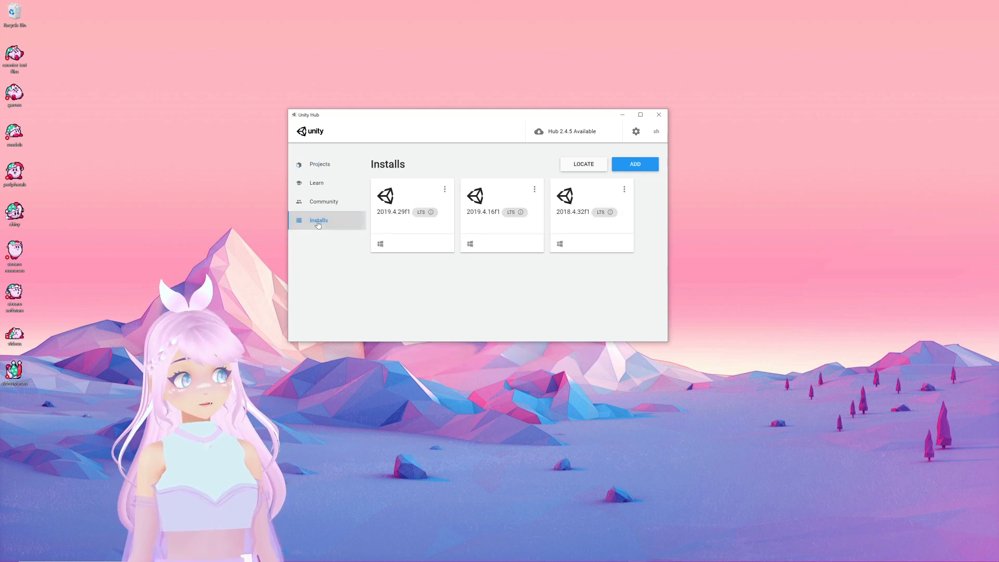
{"action": "left_click", "coordinate": [636, 164]}
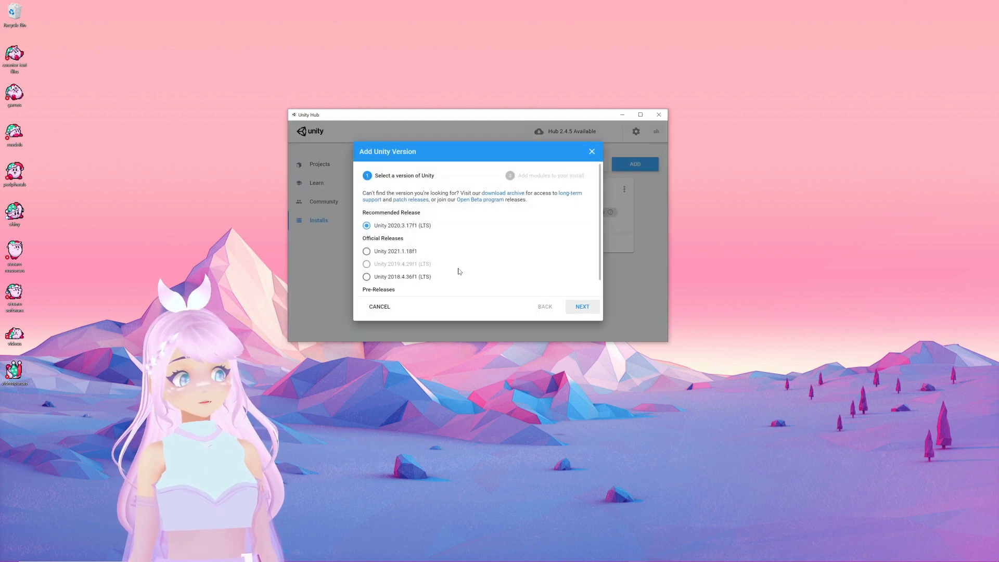
{"action": "scroll", "coordinate": [458, 270], "scroll_direction": "down", "scroll_amount": 1}
{"action": "scroll", "coordinate": [442, 270], "scroll_direction": "up", "scroll_amount": 1}
{"action": "scroll", "coordinate": [435, 276], "scroll_direction": "down", "scroll_amount": 1}
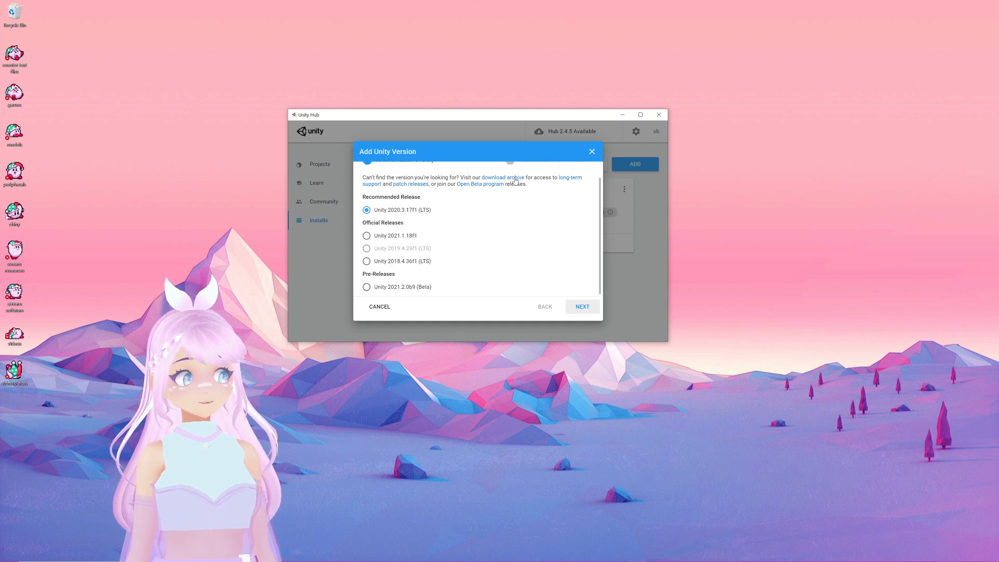
{"action": "left_click", "coordinate": [621, 154]}
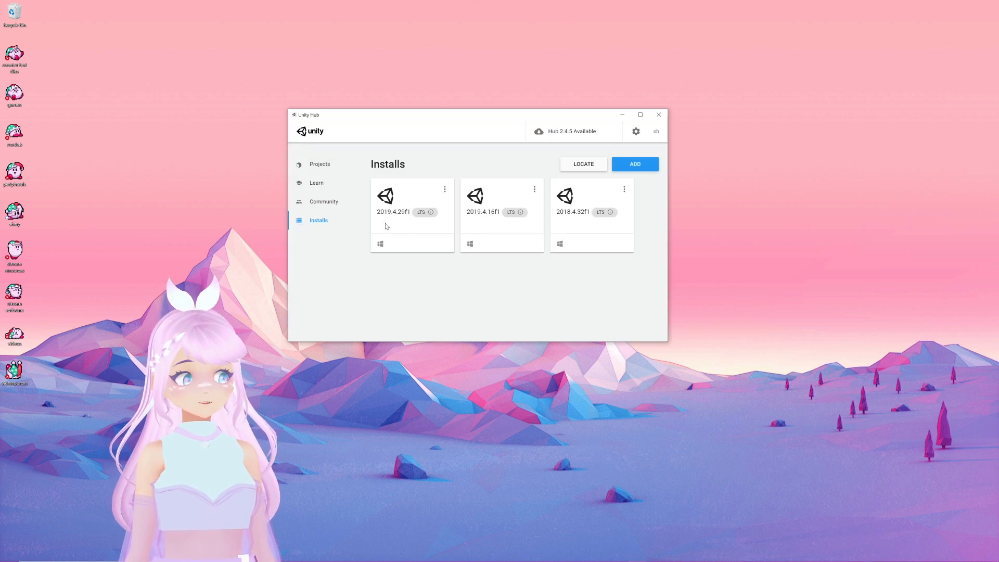
Step: Create a new Unity 2019.4.29f1 project named "whatever"
{"action": "left_click", "coordinate": [320, 165]}
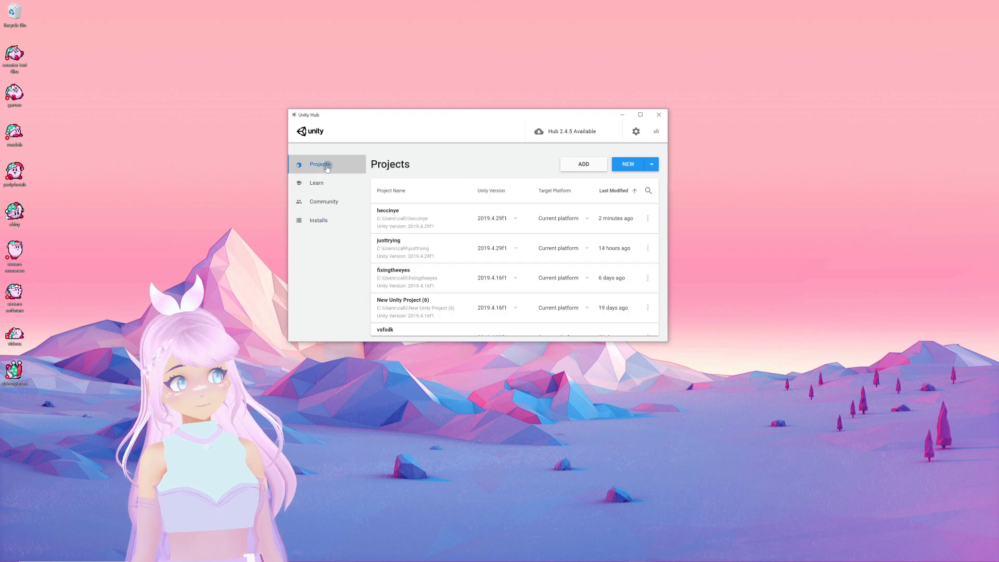
{"action": "left_click", "coordinate": [653, 167]}
{"action": "left_click", "coordinate": [599, 165]}
{"action": "left_click", "coordinate": [652, 165]}
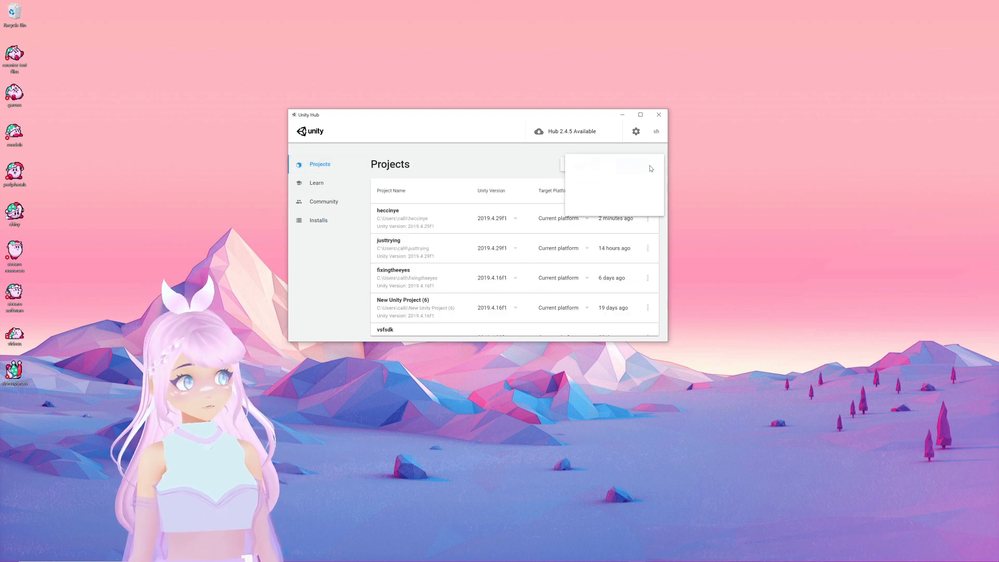
{"action": "left_click", "coordinate": [625, 168]}
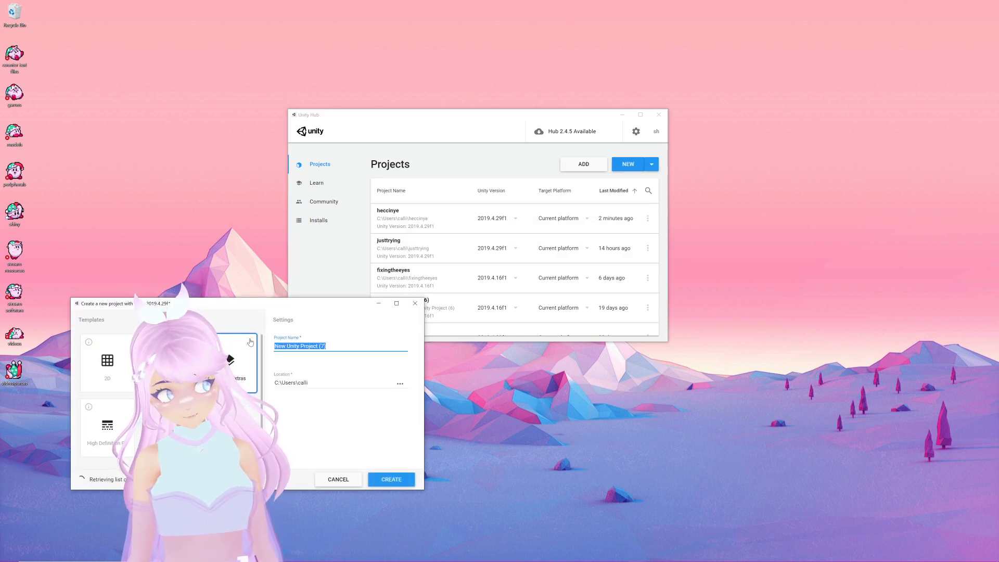
{"action": "type", "text": "whatever"}
{"action": "key", "text": "Return"}
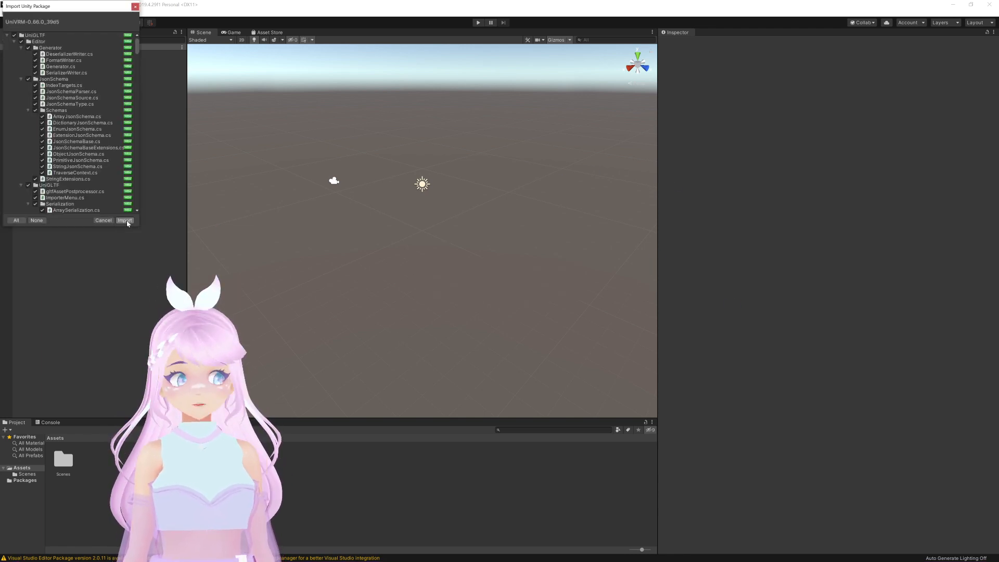
Step: Import all files of the UniVRM-0.66.0 package into the project
{"action": "left_click", "coordinate": [126, 220]}
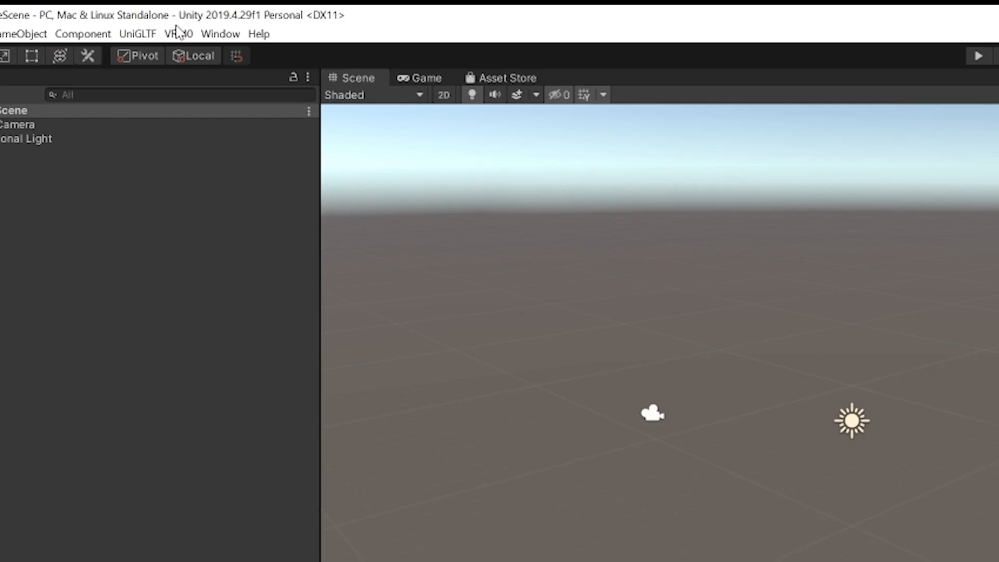
Step: Import the 8-172.vrm avatar from the model files folder and save its prefab as 8-172 in the project's Assets folder
{"action": "left_click", "coordinate": [178, 33]}
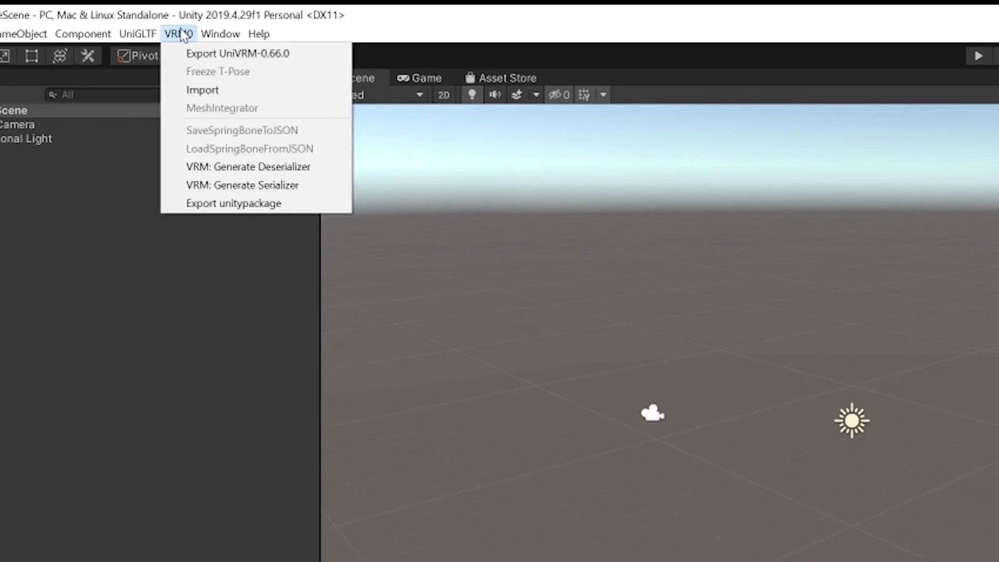
{"action": "left_click", "coordinate": [217, 92]}
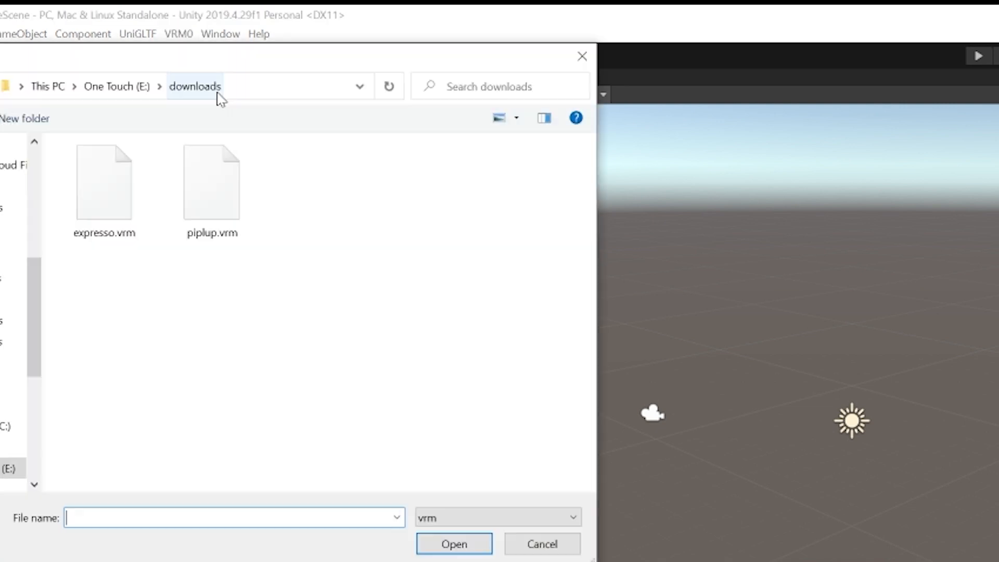
{"action": "scroll", "coordinate": [24, 444], "scroll_direction": "up", "scroll_amount": 5}
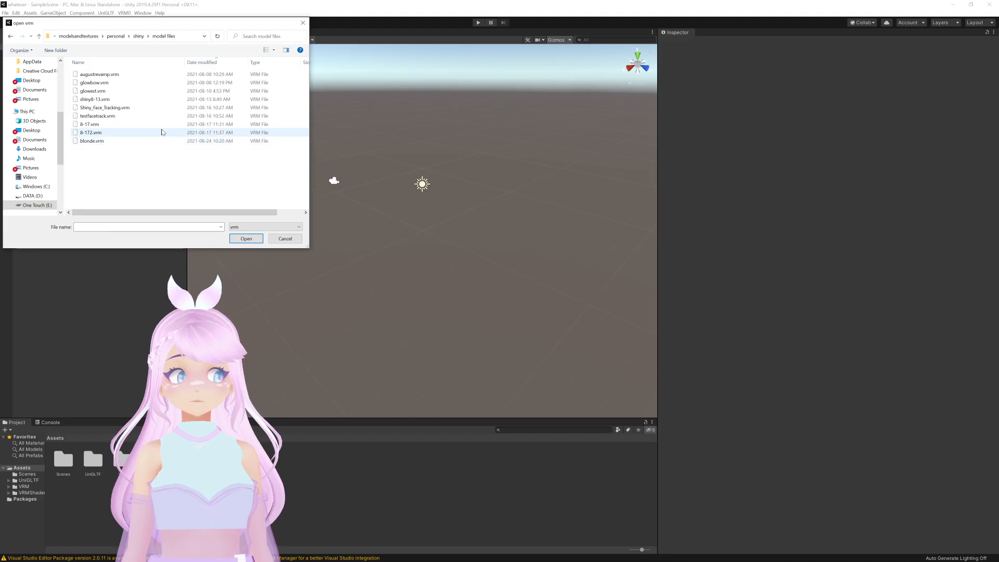
{"action": "left_click", "coordinate": [274, 307]}
{"action": "left_click", "coordinate": [248, 238]}
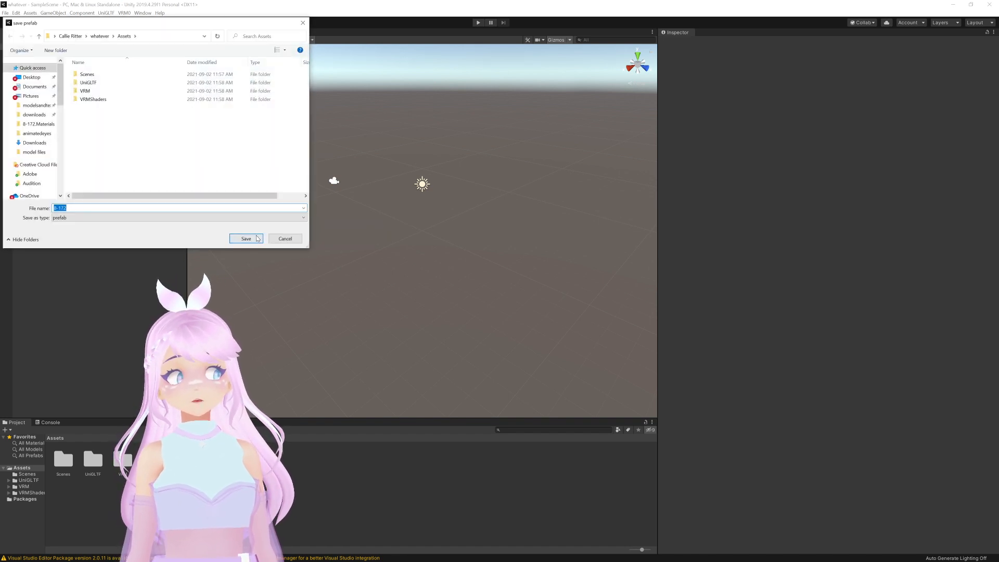
{"action": "left_click", "coordinate": [246, 238]}
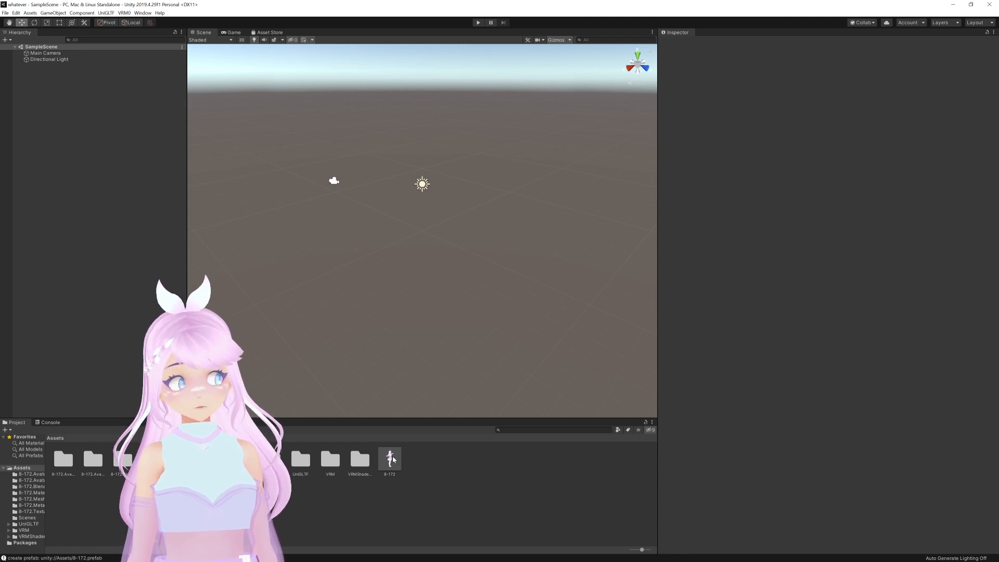
Step: Place the 8-172 avatar prefab in SampleScene and frame it from the front
{"action": "left_click_drag", "start_coordinate": [391, 460], "coordinate": [85, 194]}
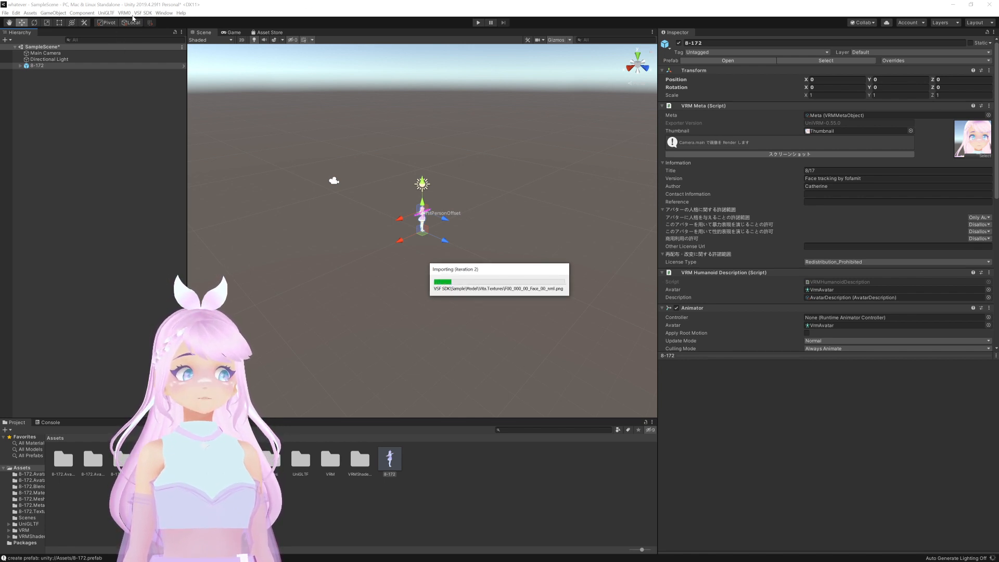
{"action": "scroll", "coordinate": [401, 292], "scroll_direction": "up", "scroll_amount": 5}
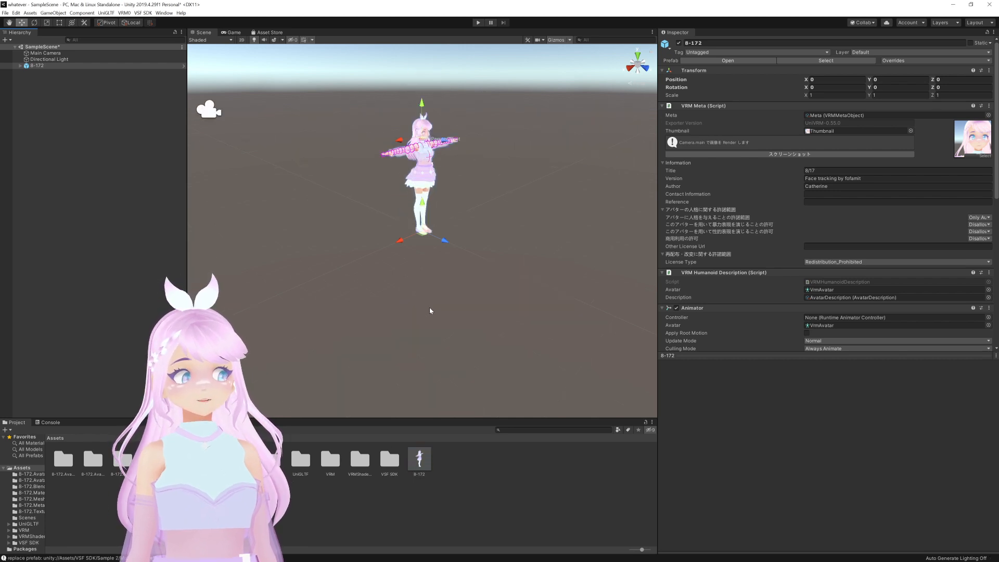
{"action": "scroll", "coordinate": [432, 309], "scroll_direction": "up", "scroll_amount": 6}
{"action": "middle_click_drag", "start_coordinate": [501, 261], "coordinate": [506, 406]}
{"action": "right_click_drag", "start_coordinate": [536, 305], "coordinate": [459, 278]}
Step: In the 8-172 materials folder, set the Lit Color alpha of the Eye Triangles material to 0
{"action": "left_click", "coordinate": [28, 494]}
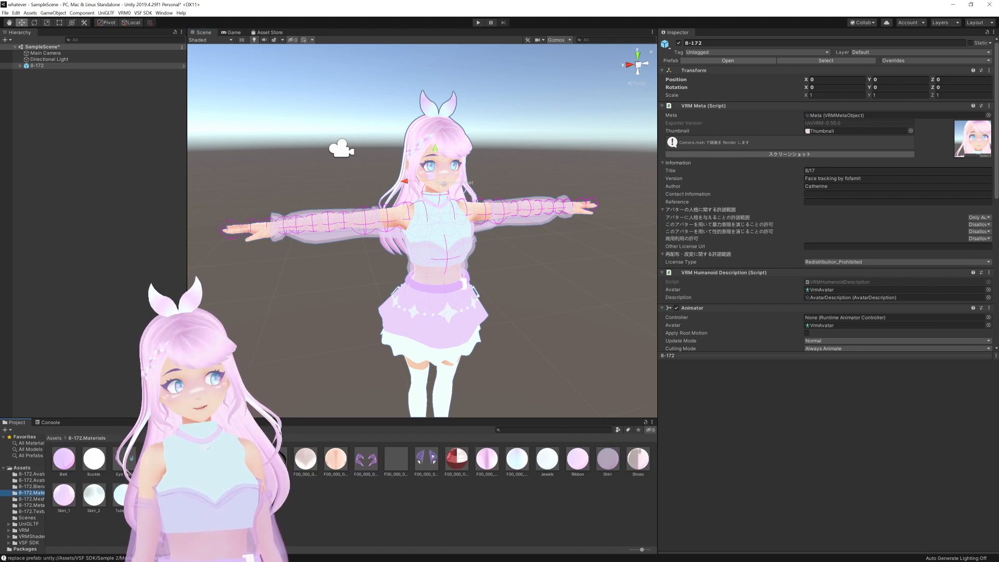
{"action": "left_click", "coordinate": [123, 459]}
{"action": "left_click", "coordinate": [154, 459]}
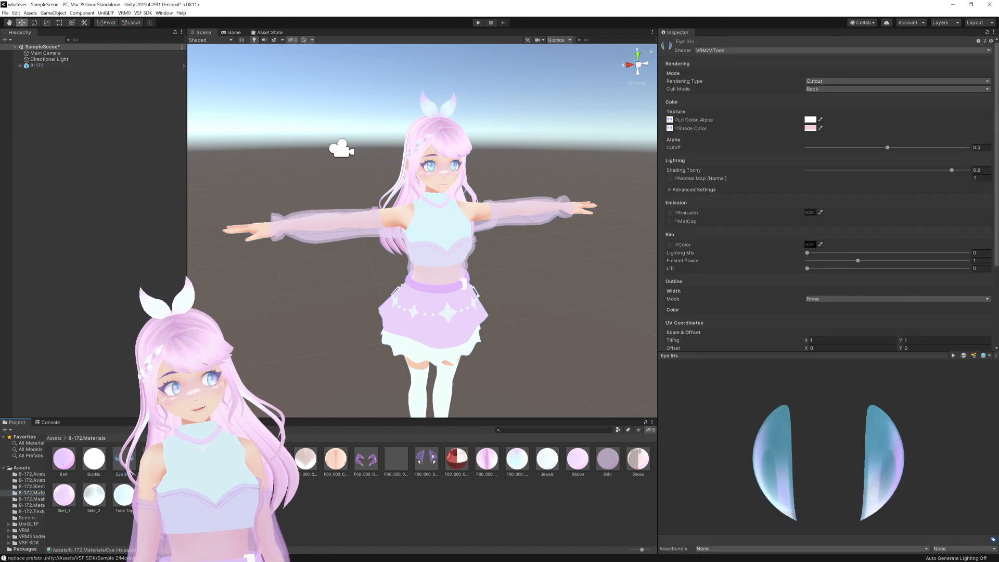
{"action": "left_click", "coordinate": [184, 458]}
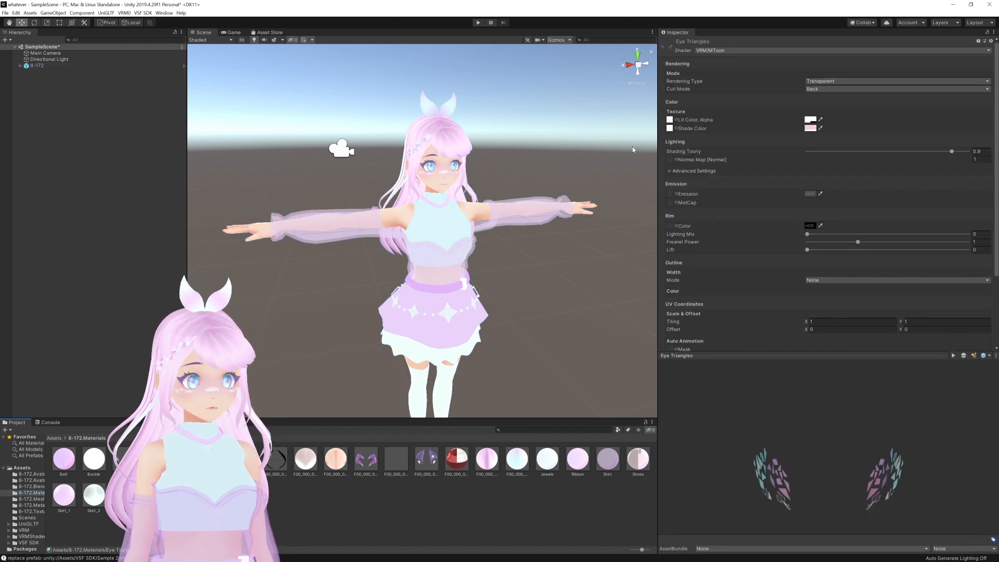
{"action": "key", "text": "Left"}
{"action": "key", "text": "Right"}
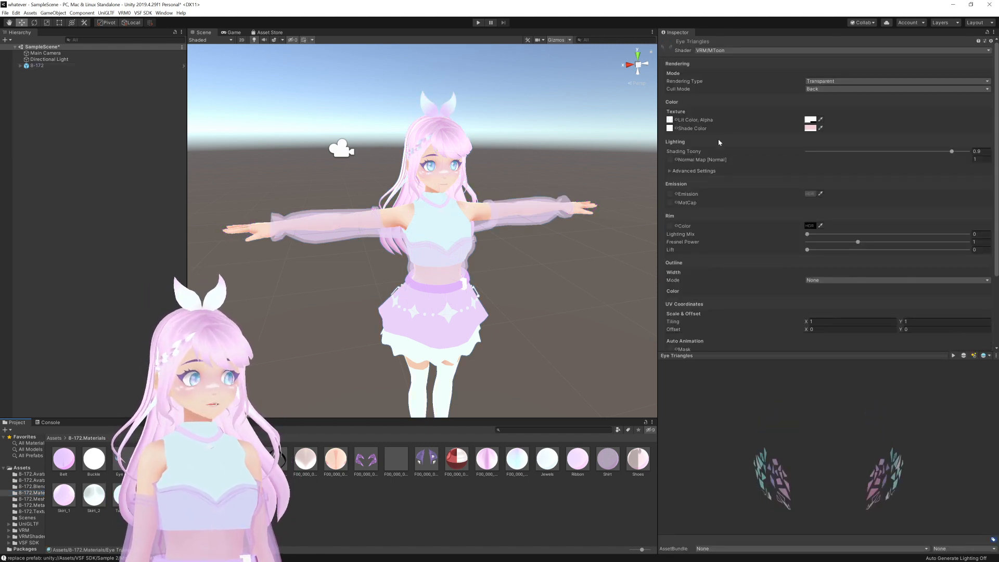
{"action": "left_click", "coordinate": [811, 120]}
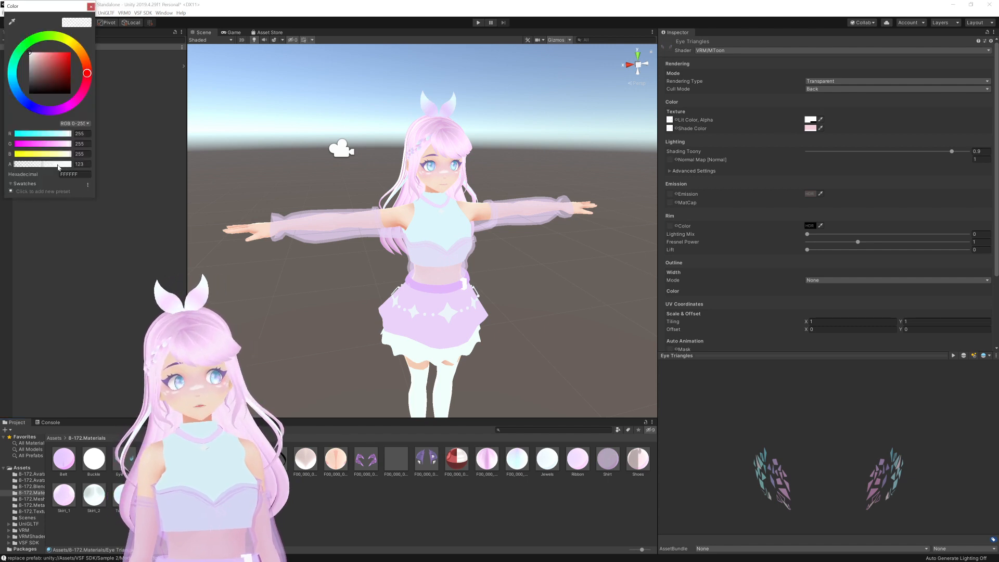
{"action": "left_click_drag", "start_coordinate": [59, 166], "coordinate": [3, 164]}
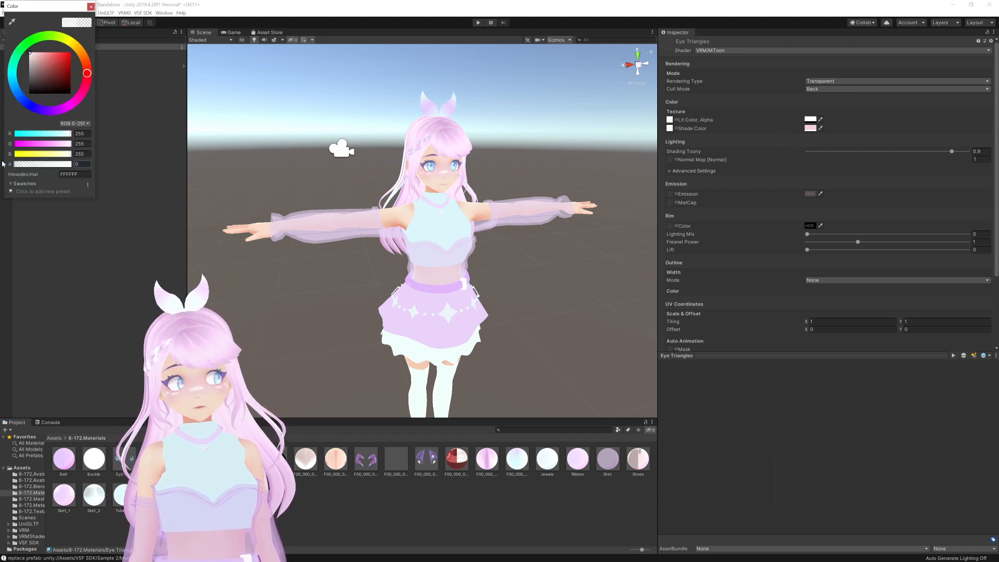
{"action": "left_click", "coordinate": [91, 7]}
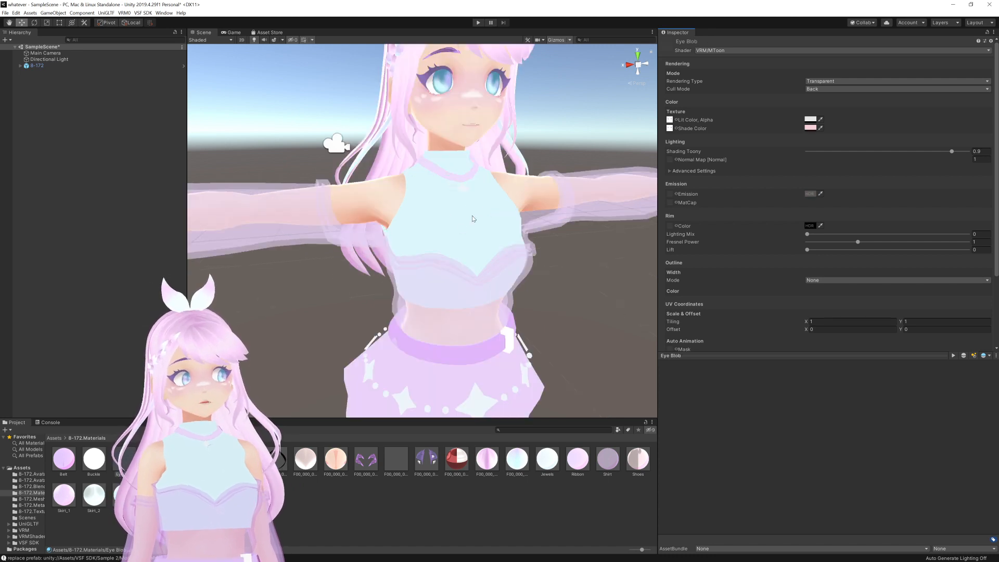
Step: Add a 3D Quad object to the scene hierarchy beside the avatar
{"action": "middle_click_drag", "start_coordinate": [480, 182], "coordinate": [469, 231]}
{"action": "scroll", "coordinate": [469, 233], "scroll_direction": "down", "scroll_amount": 5}
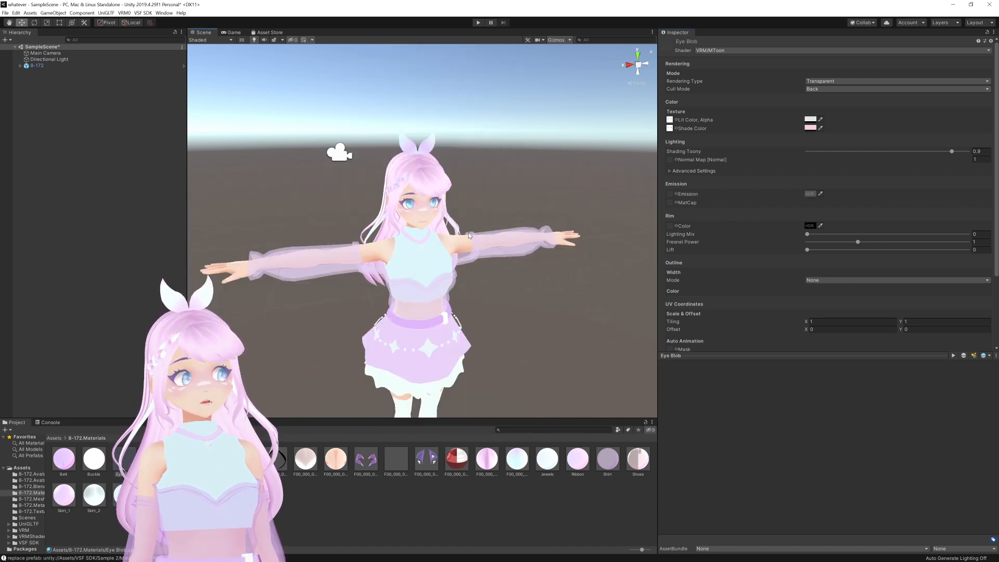
{"action": "scroll", "coordinate": [469, 235], "scroll_direction": "down", "scroll_amount": 3}
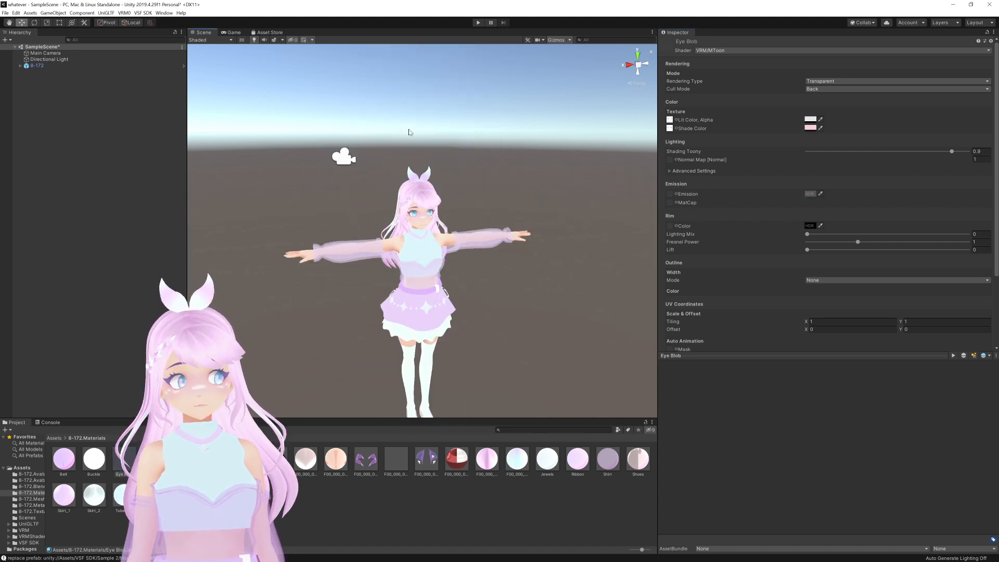
{"action": "right_click", "coordinate": [118, 154]}
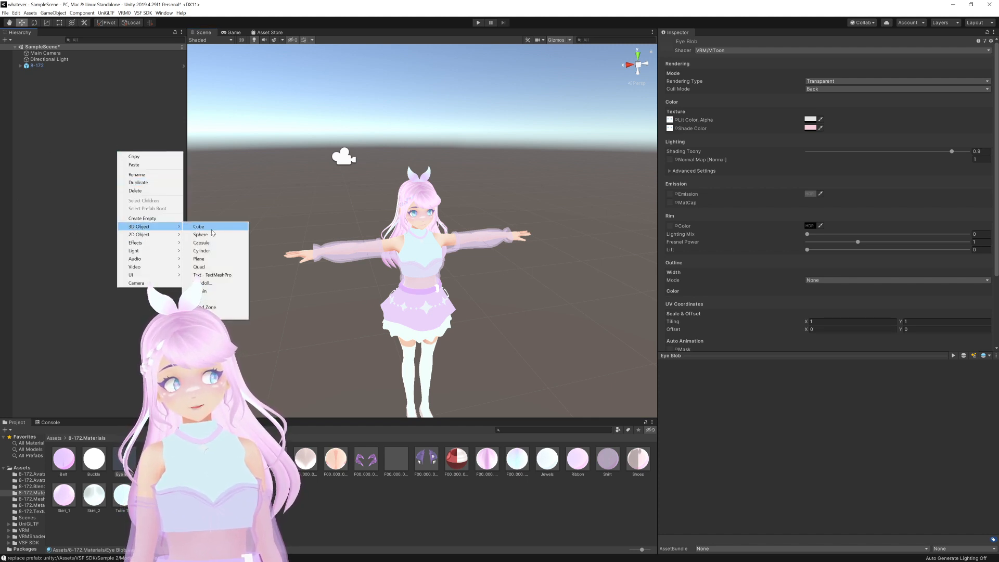
{"action": "left_click", "coordinate": [203, 266]}
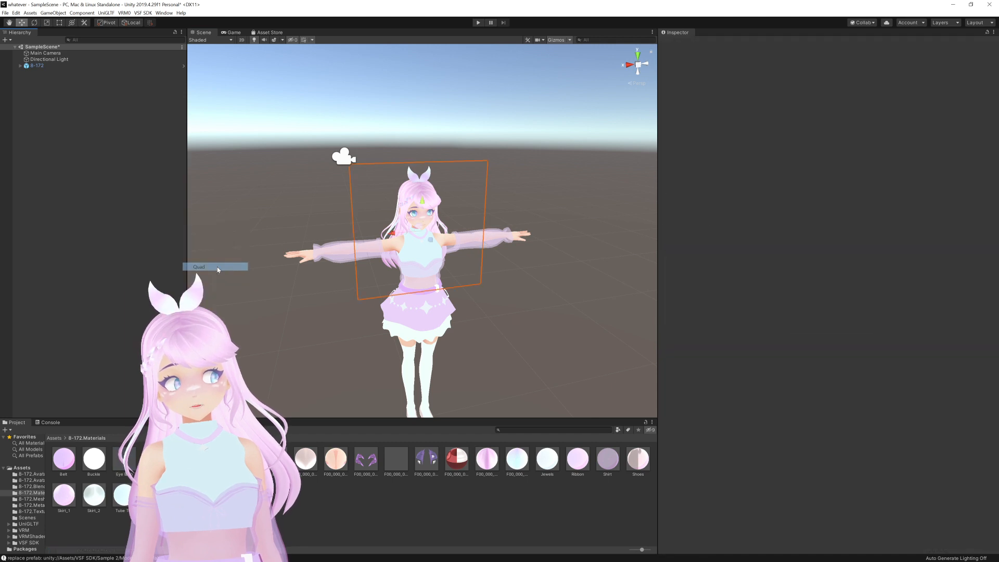
{"action": "middle_click_drag", "start_coordinate": [529, 285], "coordinate": [442, 284]}
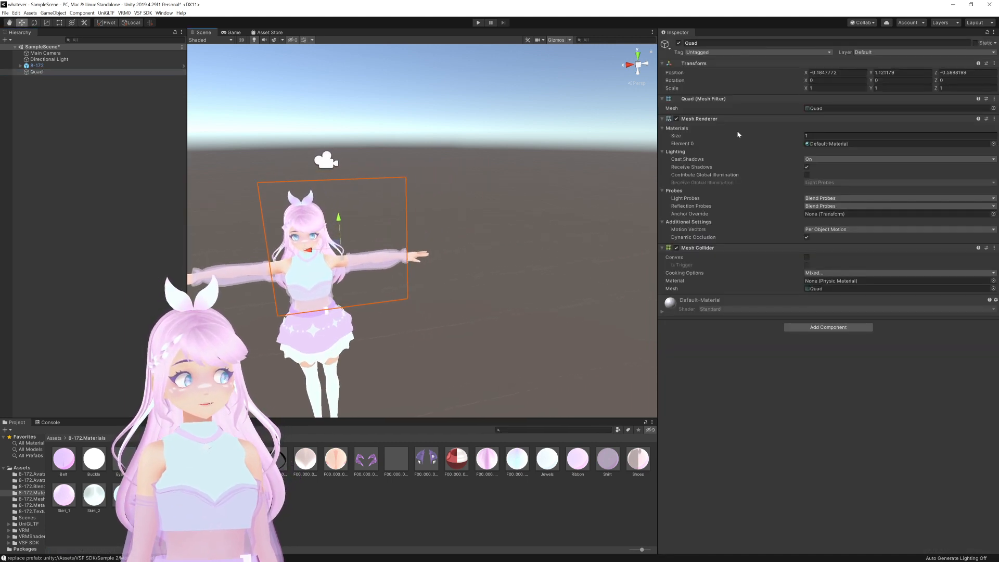
{"action": "middle_click_drag", "start_coordinate": [505, 256], "coordinate": [421, 276]}
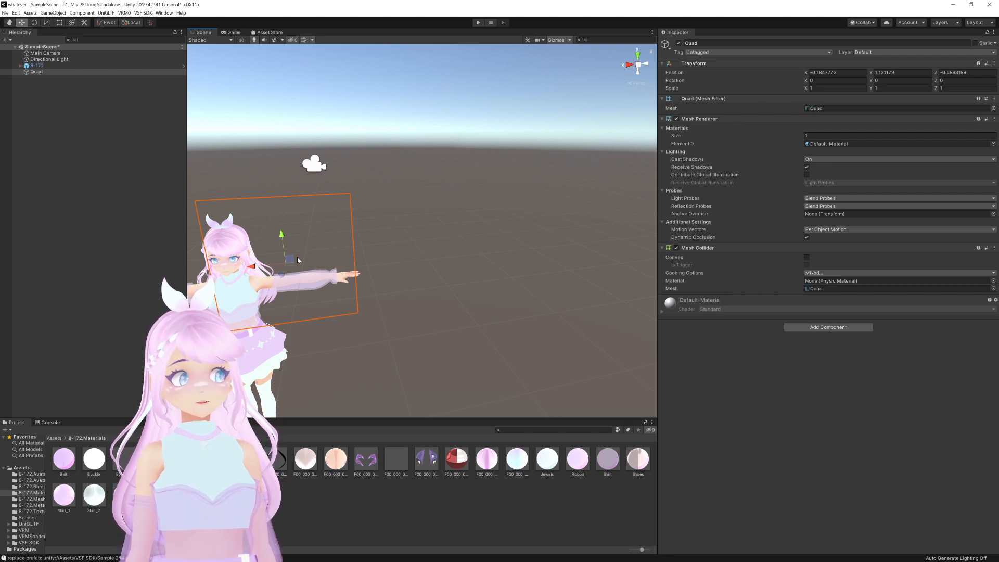
Step: Add a Video Player component to the quad and enable its Loop option
{"action": "left_click_drag", "start_coordinate": [458, 226], "coordinate": [439, 191], "text": "alt"}
{"action": "key", "text": "f"}
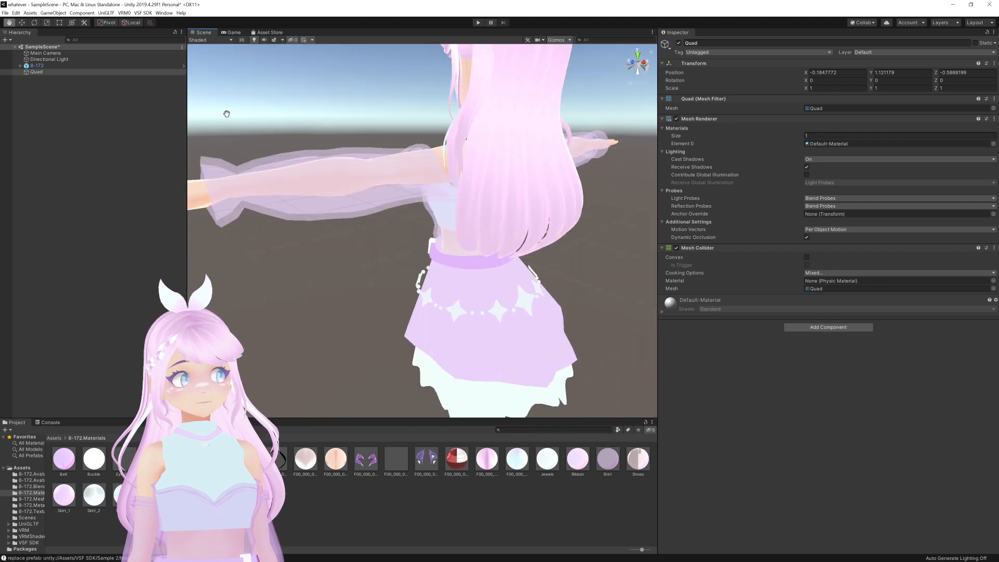
{"action": "left_click_drag", "start_coordinate": [333, 200], "coordinate": [509, 173], "text": "alt"}
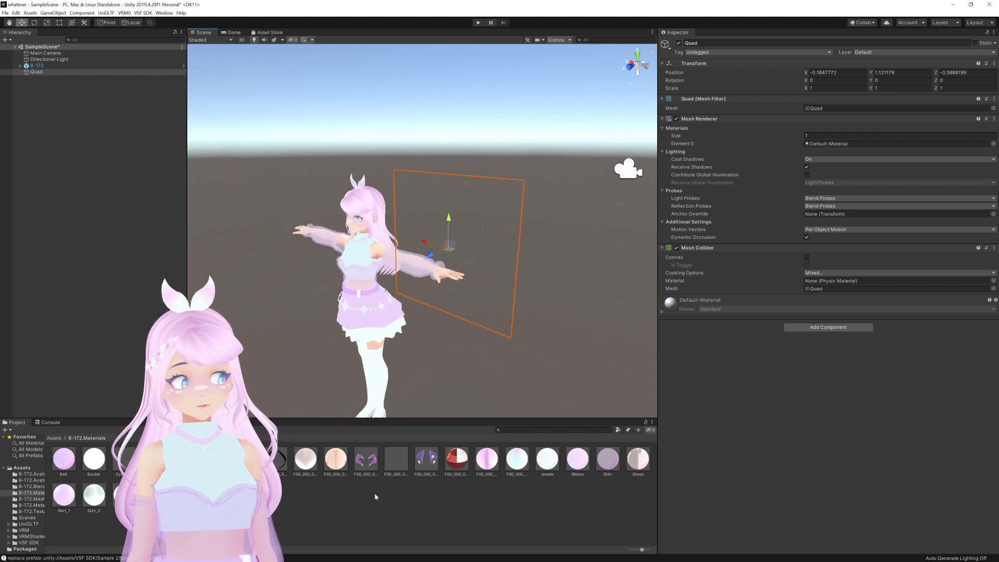
{"action": "left_click_drag", "start_coordinate": [366, 238], "coordinate": [409, 235], "text": "alt"}
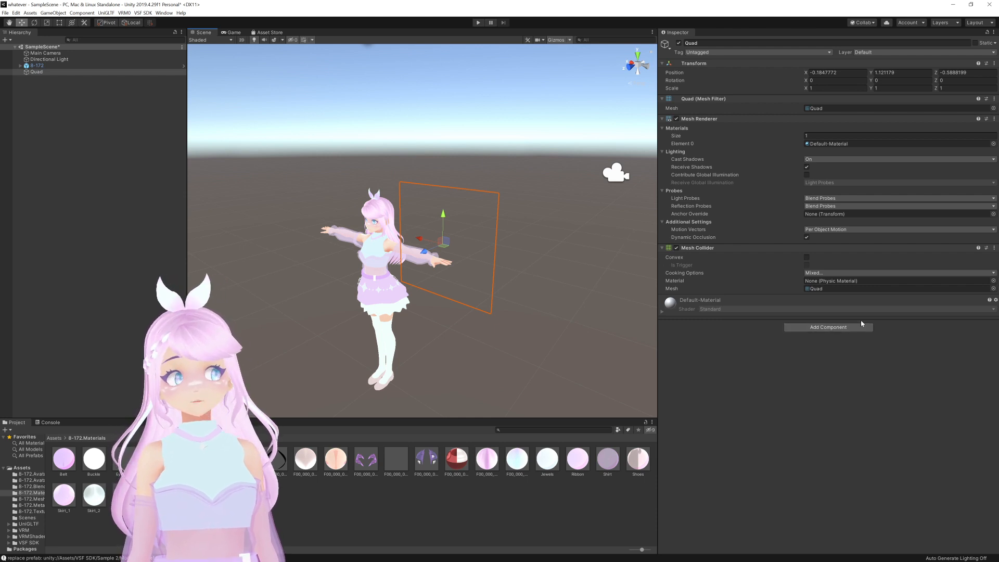
{"action": "left_click", "coordinate": [828, 327]}
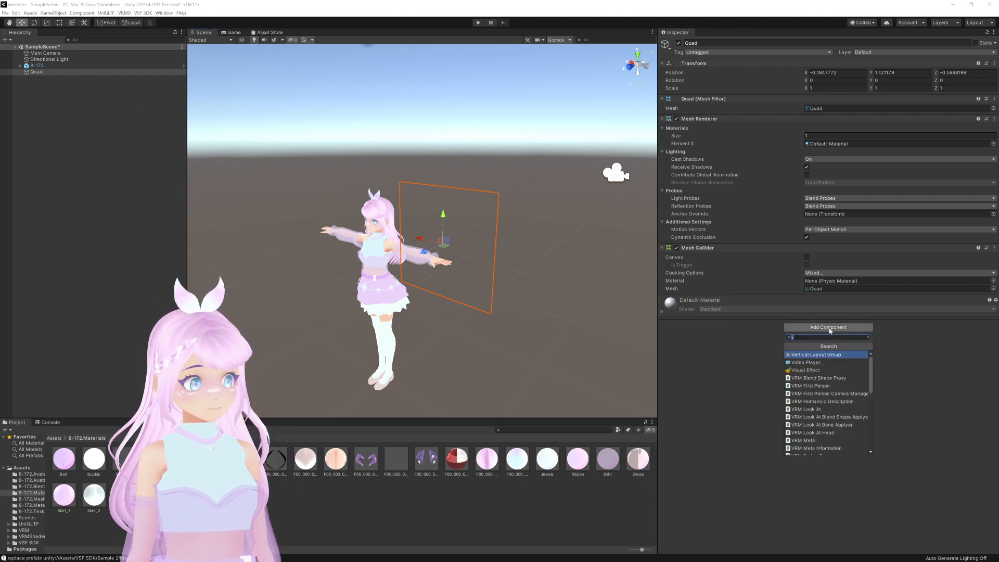
{"action": "type", "text": "v"}
{"action": "left_click", "coordinate": [602, 339]}
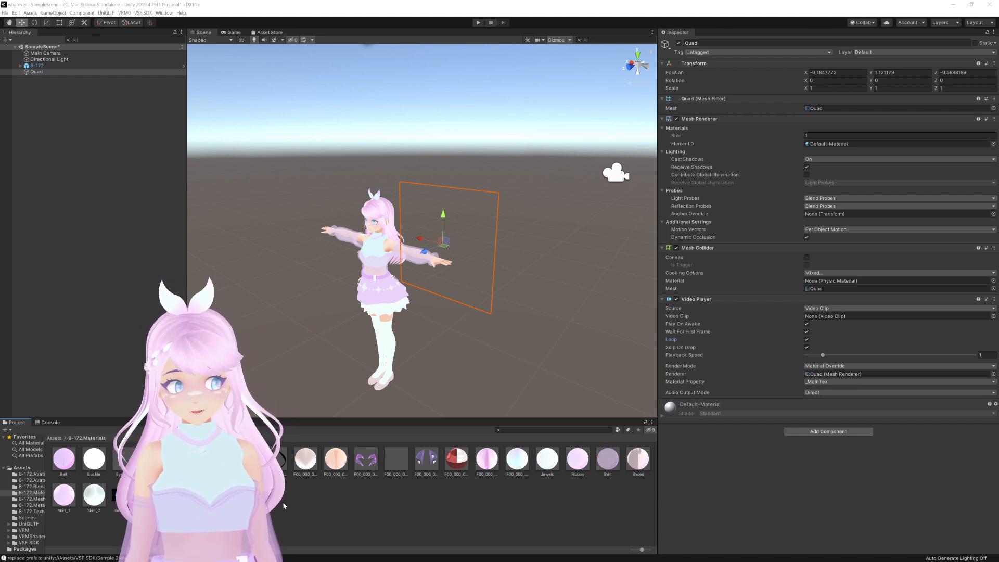
Step: Assign the timegears video as the quad's Video Player clip and set the Render Mode to Render Texture
{"action": "left_click", "coordinate": [124, 494]}
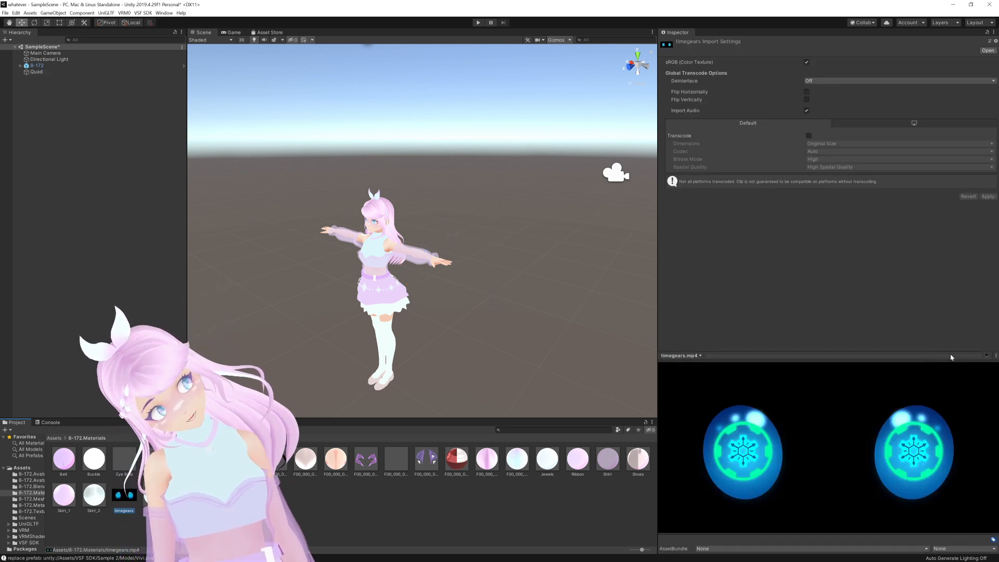
{"action": "left_click", "coordinate": [986, 358]}
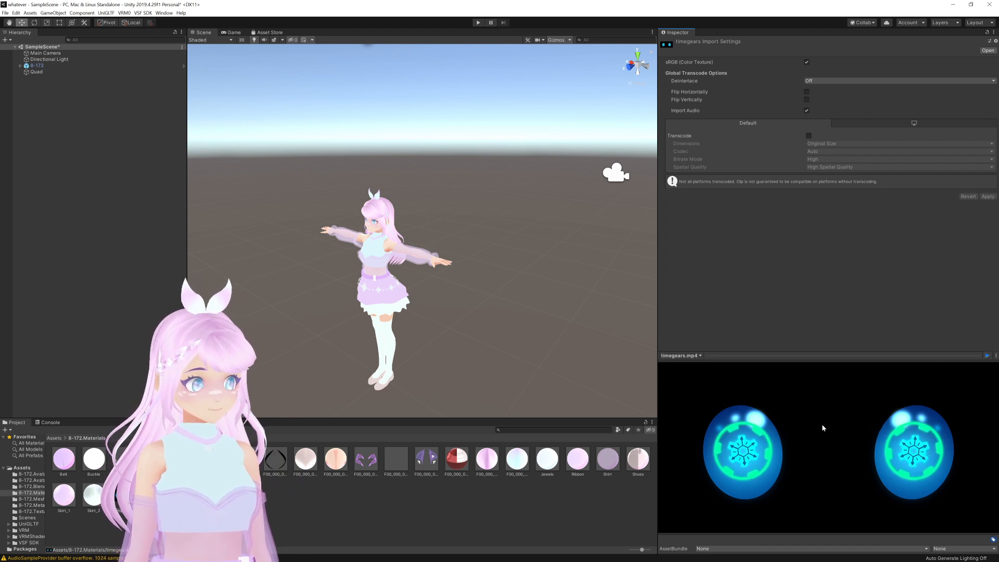
{"action": "left_click", "coordinate": [32, 71]}
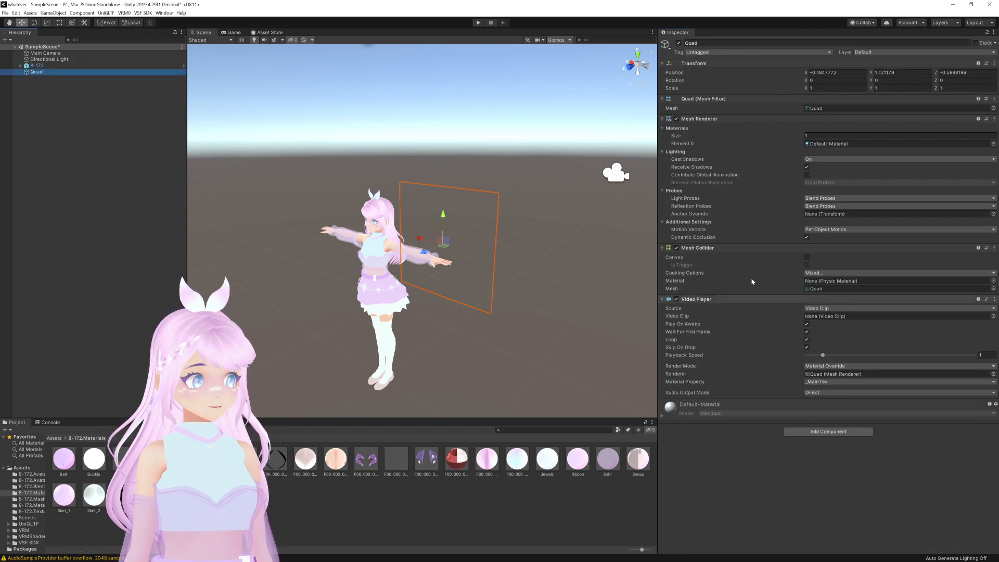
{"action": "right_click", "coordinate": [205, 513]}
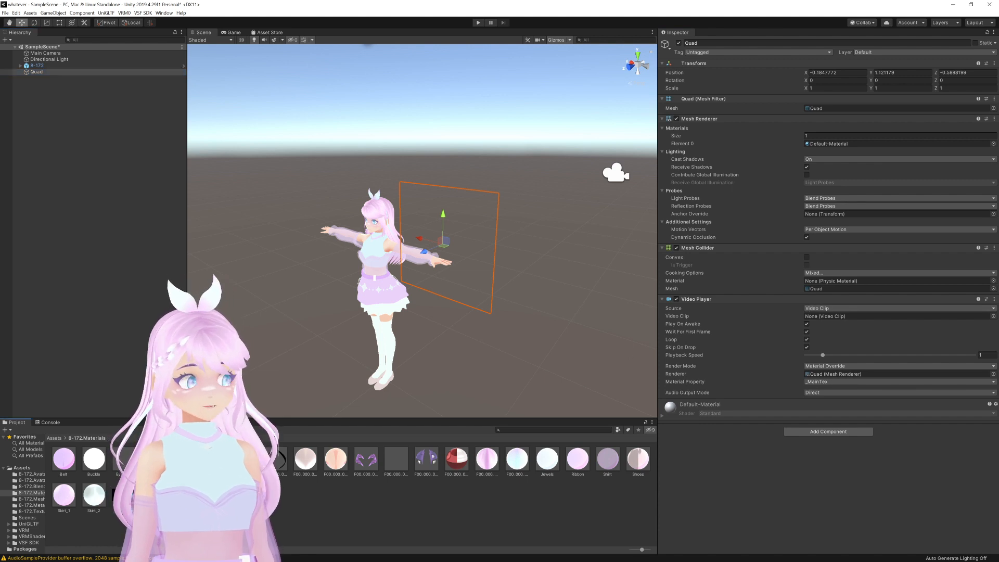
{"action": "left_click_drag", "start_coordinate": [826, 308], "coordinate": [831, 316]}
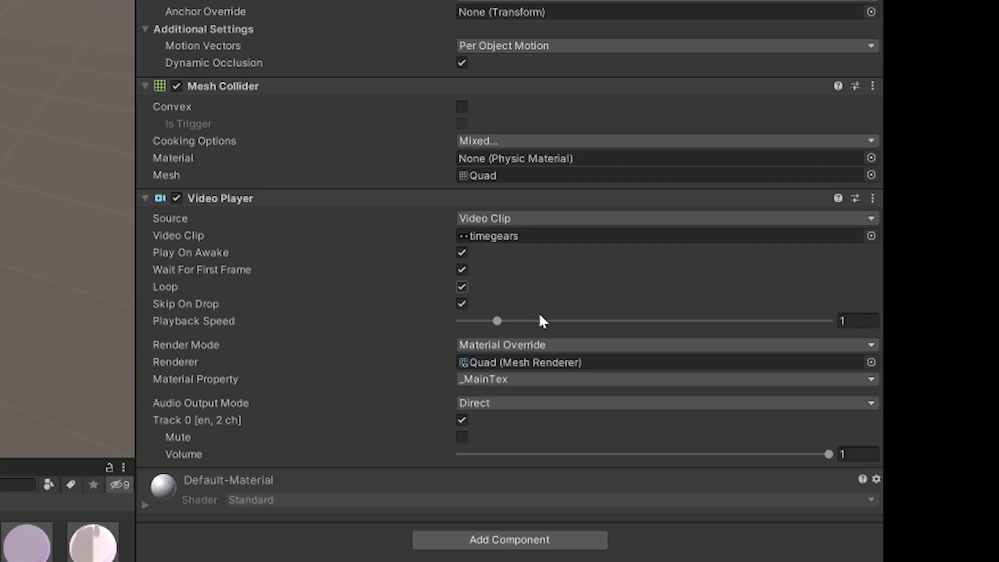
{"action": "left_click", "coordinate": [545, 346]}
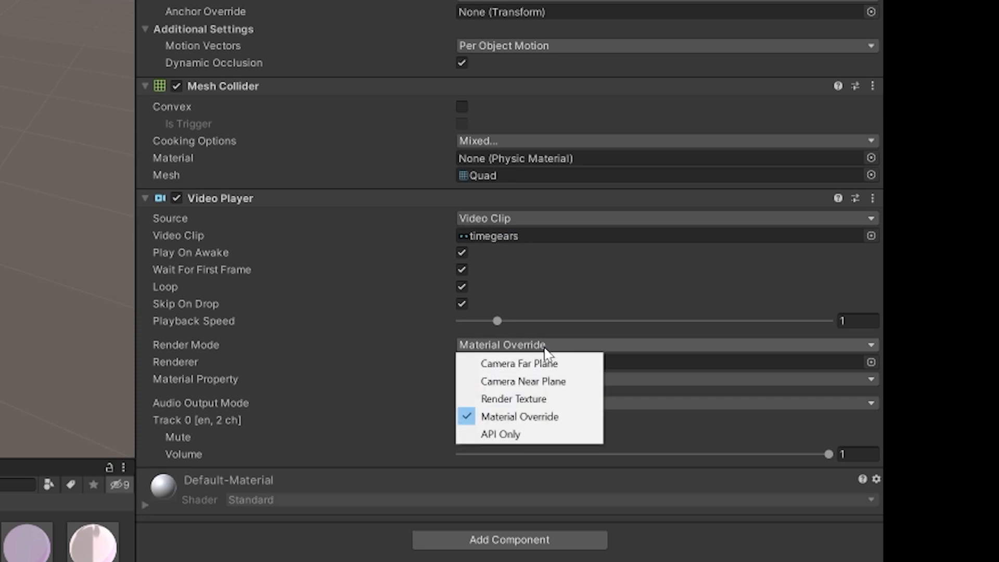
{"action": "left_click", "coordinate": [547, 399]}
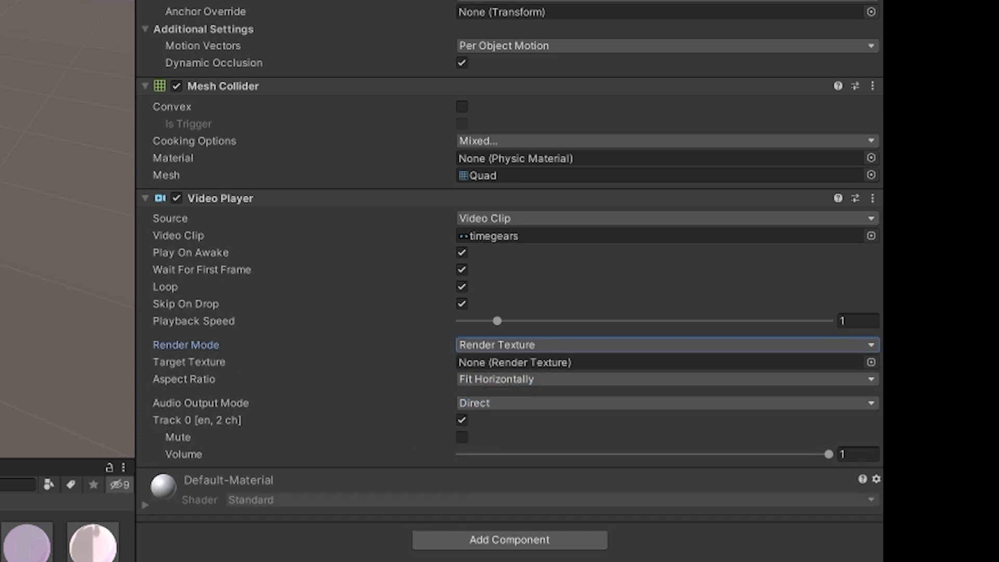
Step: Create a Render Texture asset in the 8-172 materials folder, keeping its default name
{"action": "right_click", "coordinate": [241, 506]}
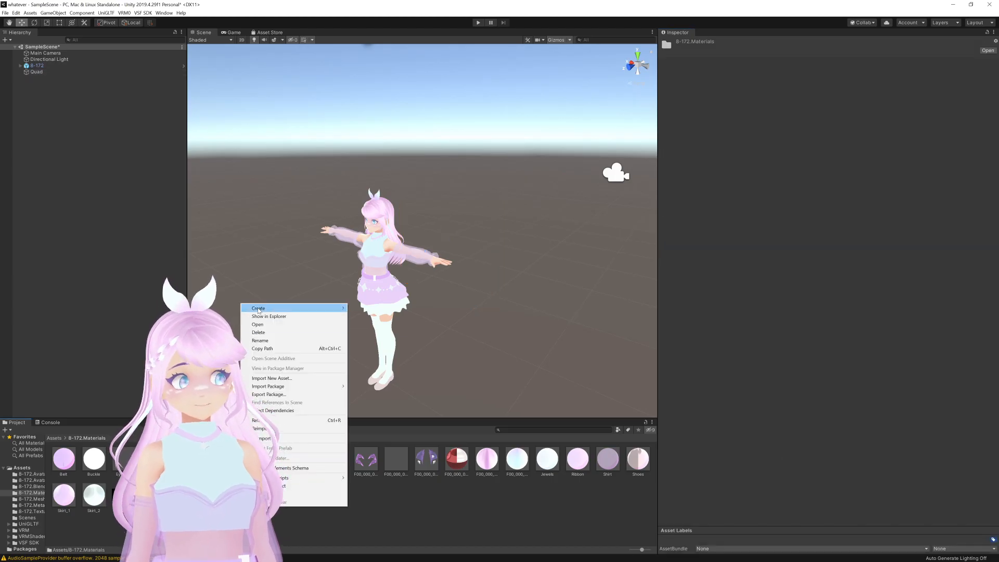
{"action": "mouse_move", "coordinate": [258, 309]}
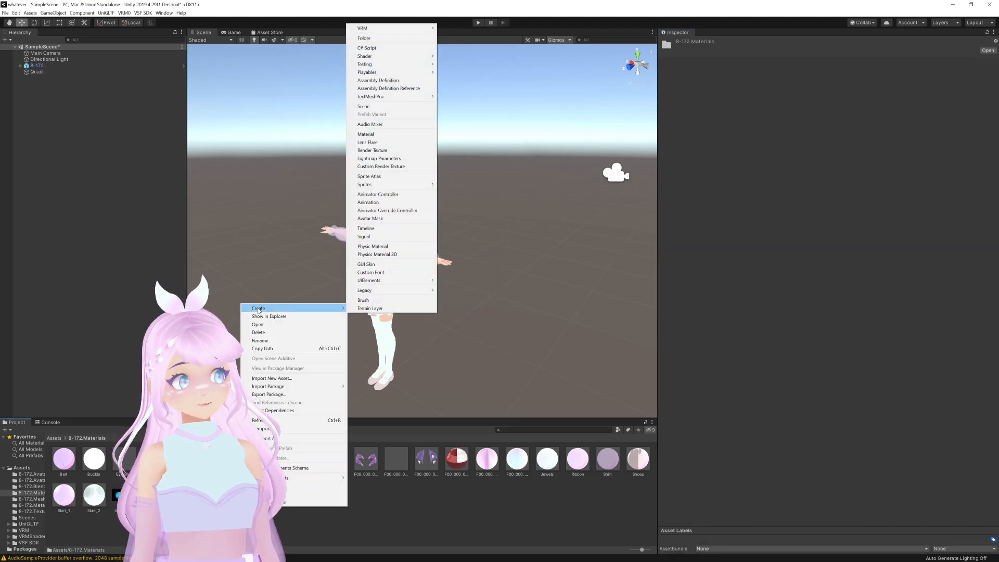
{"action": "left_click", "coordinate": [372, 151]}
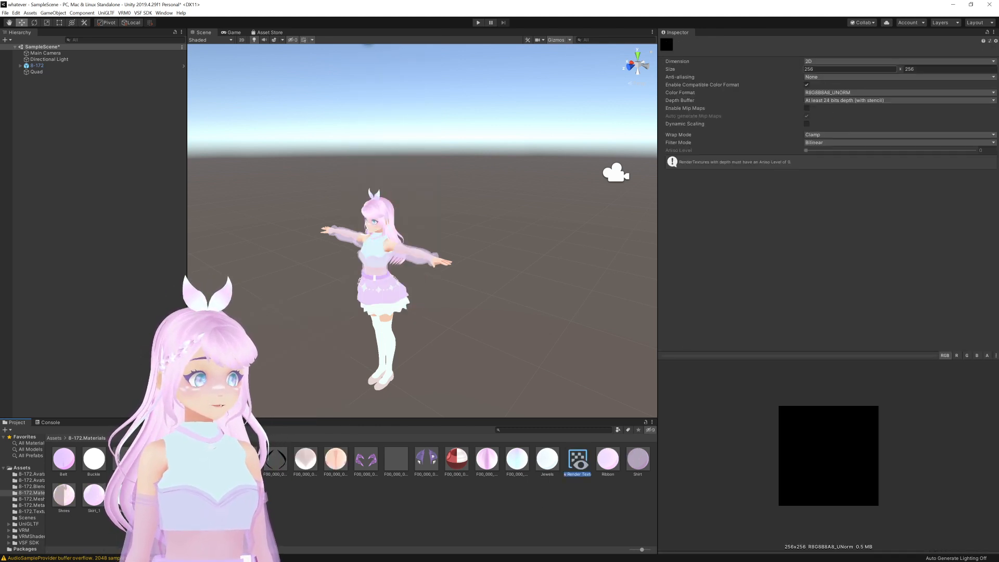
{"action": "left_click", "coordinate": [808, 70]}
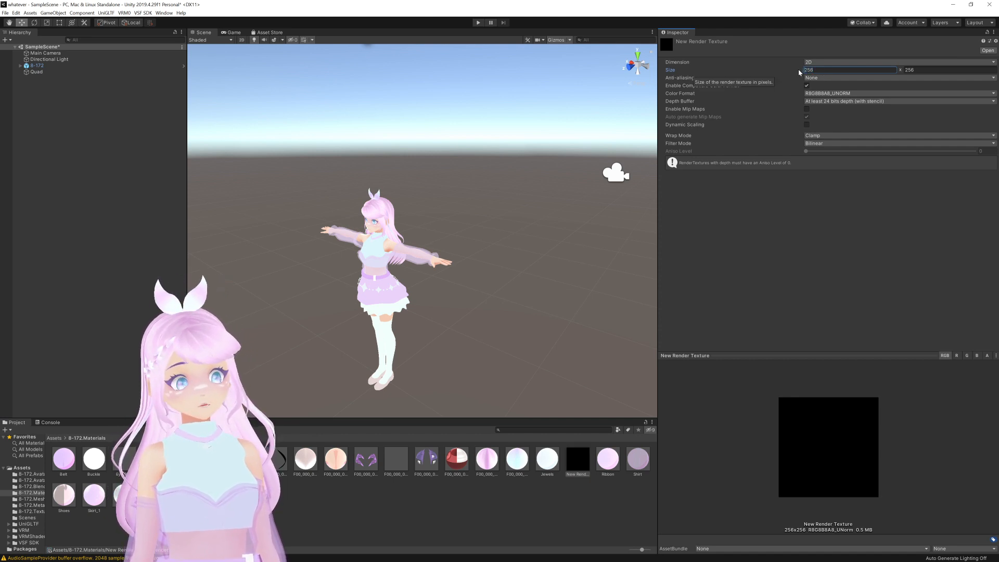
{"action": "left_click", "coordinate": [561, 514]}
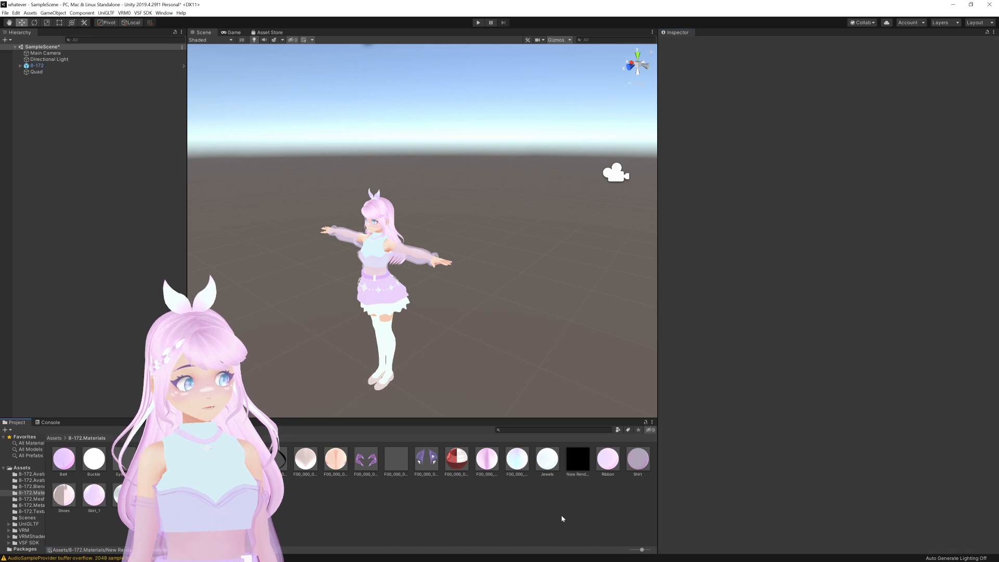
Step: Check the pixel dimensions of the eye iris texture in the 8-172 textures folder
{"action": "left_click", "coordinate": [127, 460]}
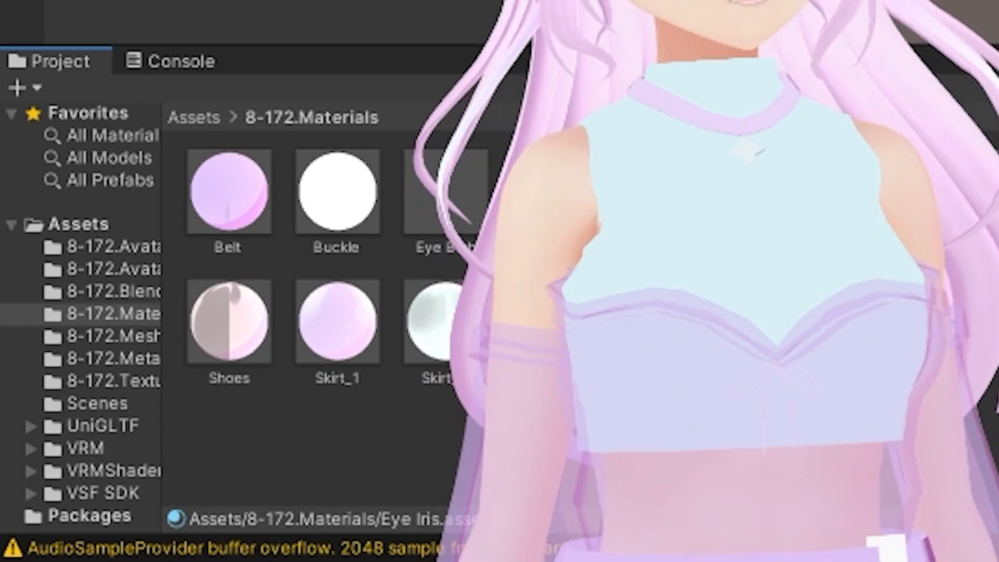
{"action": "left_click", "coordinate": [38, 512]}
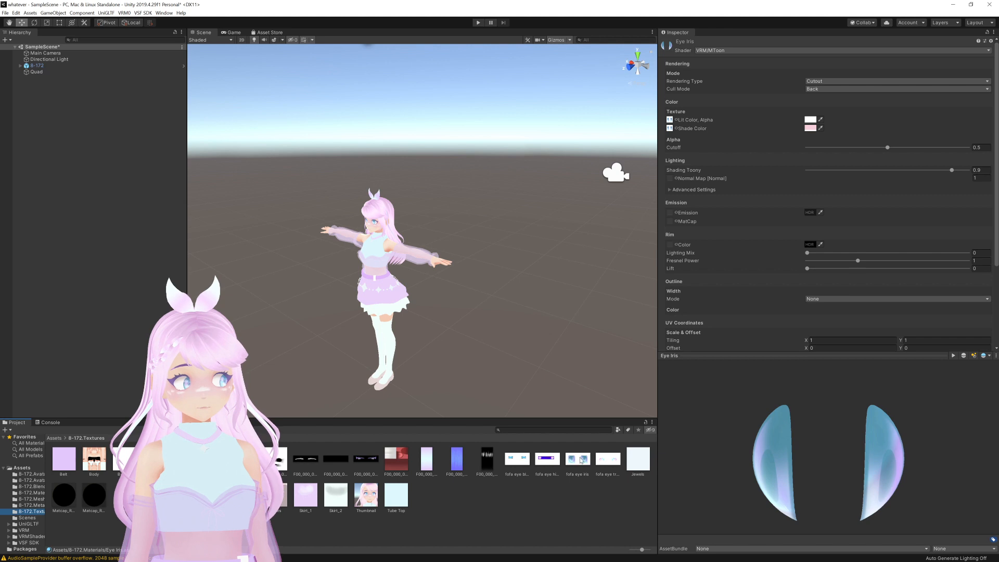
{"action": "left_click", "coordinate": [577, 460]}
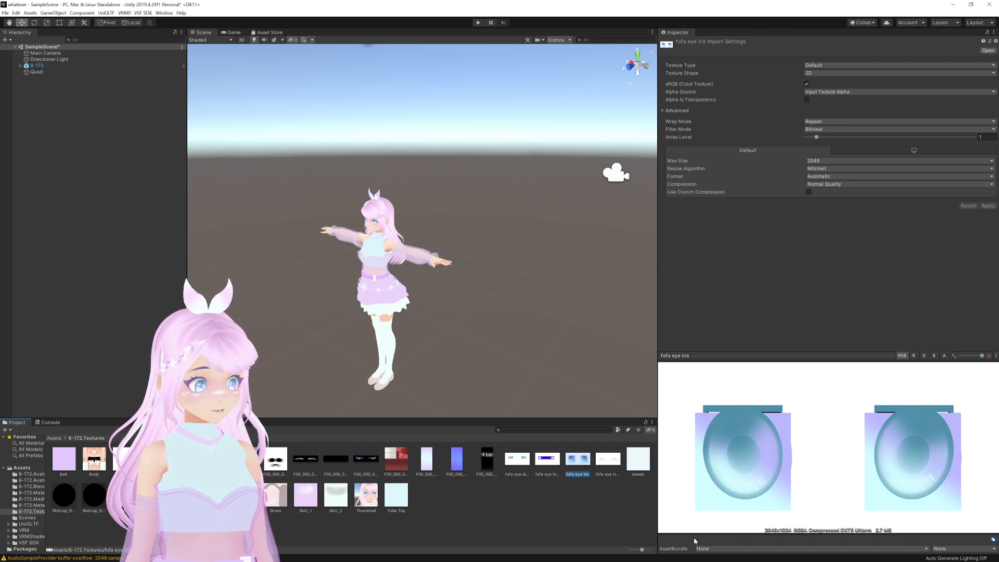
Step: Set the render texture's size to 2048 x 1024 and assign it as the Target Texture of the quad's Video Player
{"action": "left_click", "coordinate": [30, 493]}
{"action": "left_click", "coordinate": [576, 462]}
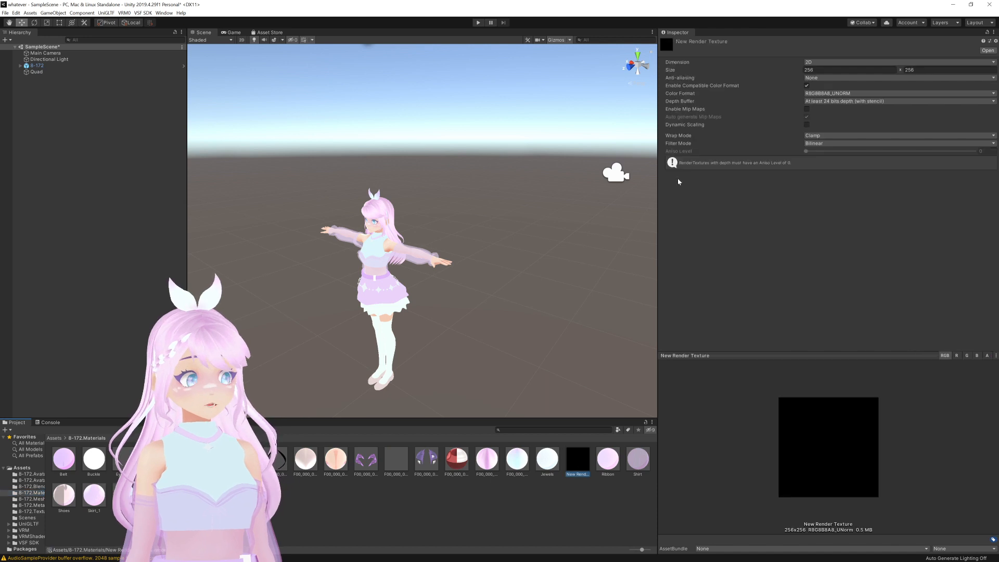
{"action": "left_click", "coordinate": [730, 69]}
{"action": "type", "text": "2048"}
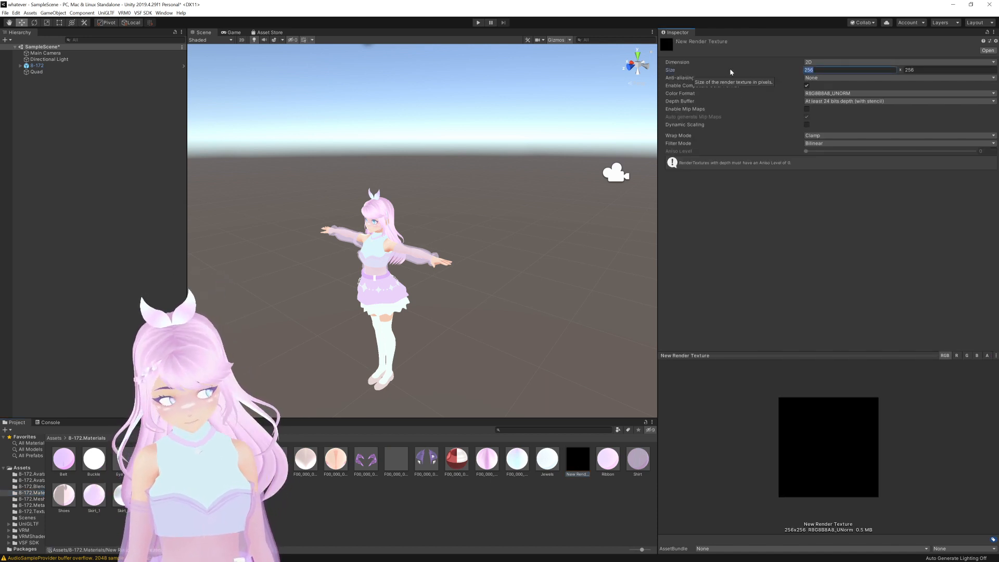
{"action": "key", "text": "Tab"}
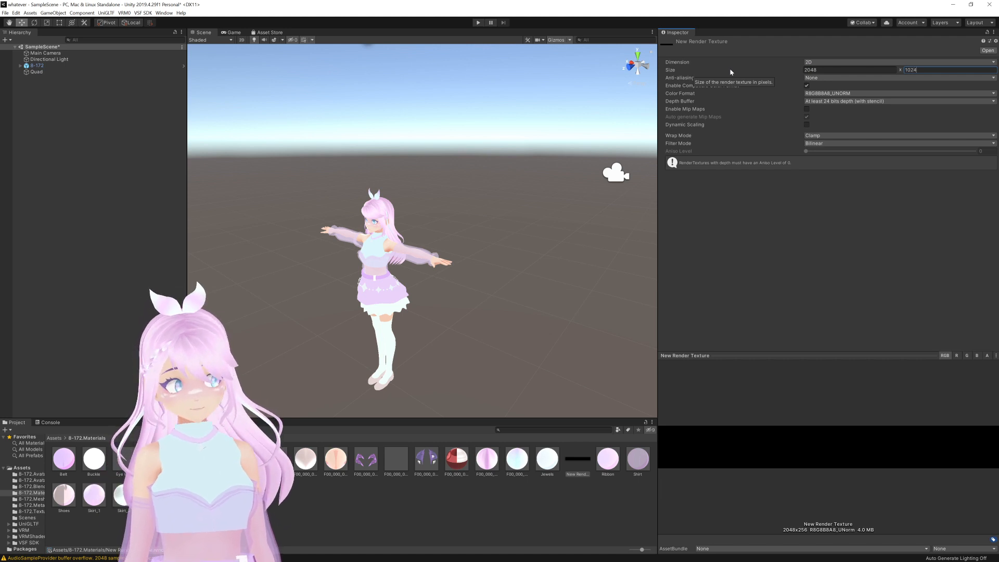
{"action": "left_click", "coordinate": [571, 501]}
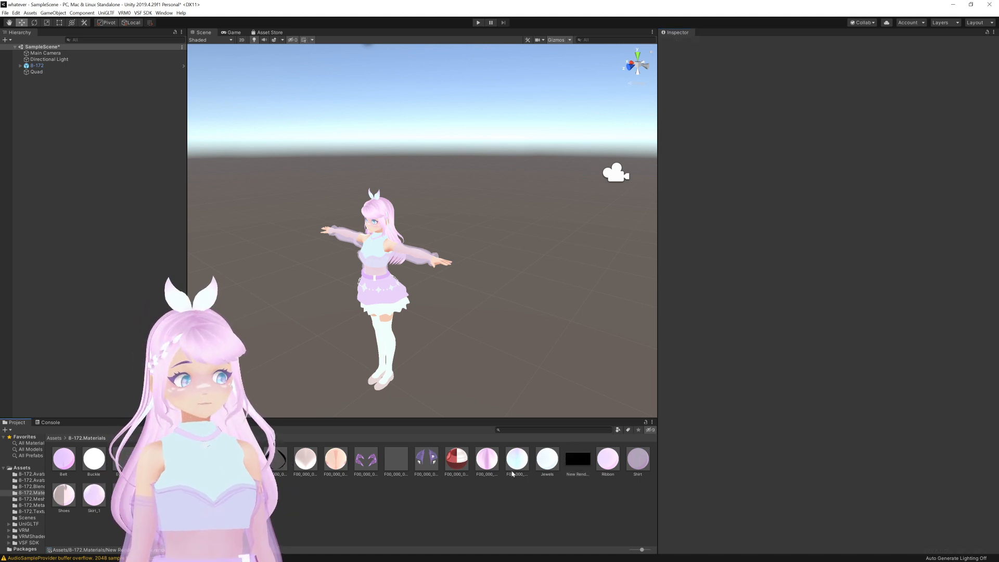
{"action": "left_click", "coordinate": [78, 72]}
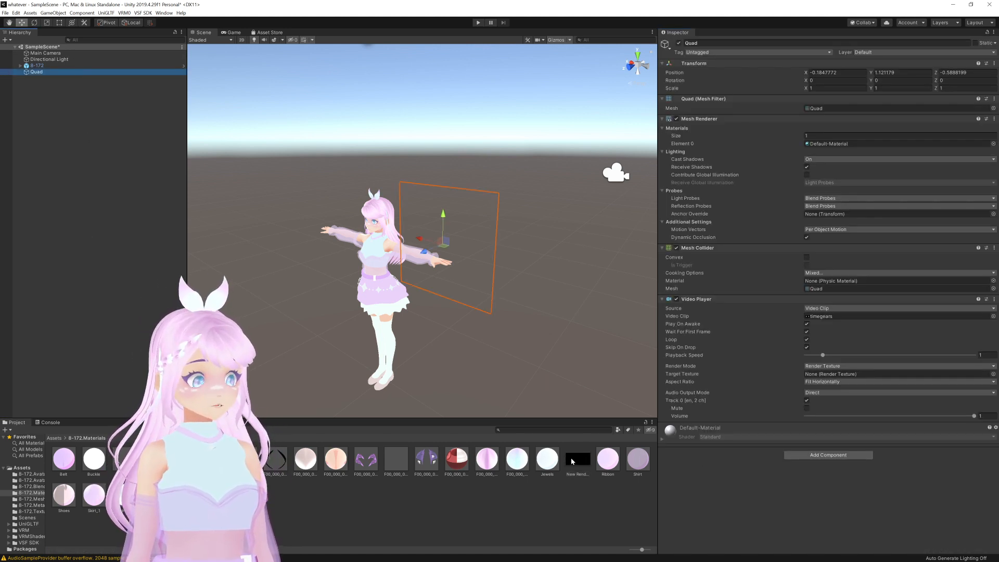
{"action": "left_click_drag", "start_coordinate": [571, 461], "coordinate": [806, 375]}
Step: Create a new material in the 8-172 materials folder with Specular Highlights and Reflections turned off
{"action": "right_click", "coordinate": [392, 501]}
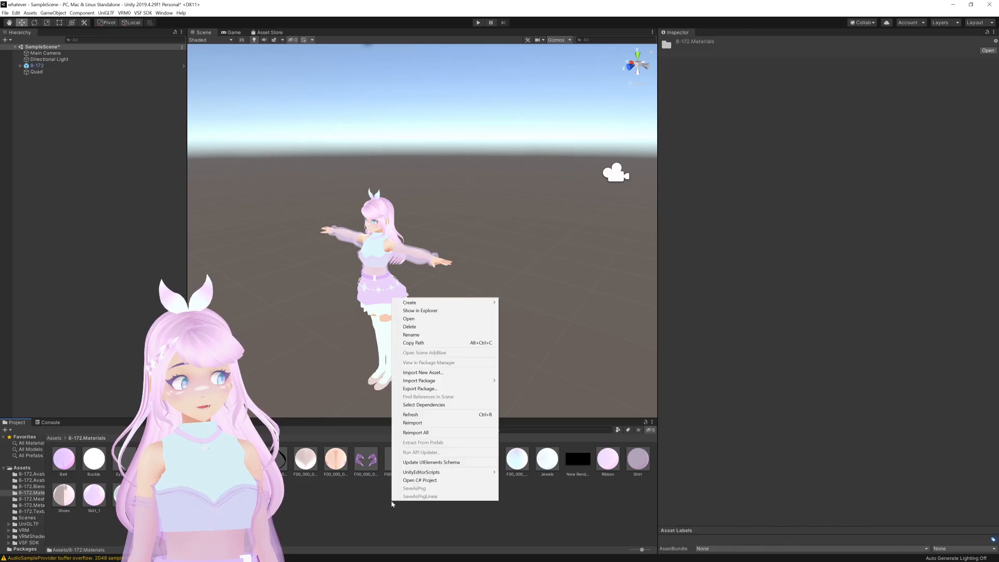
{"action": "mouse_move", "coordinate": [416, 304]}
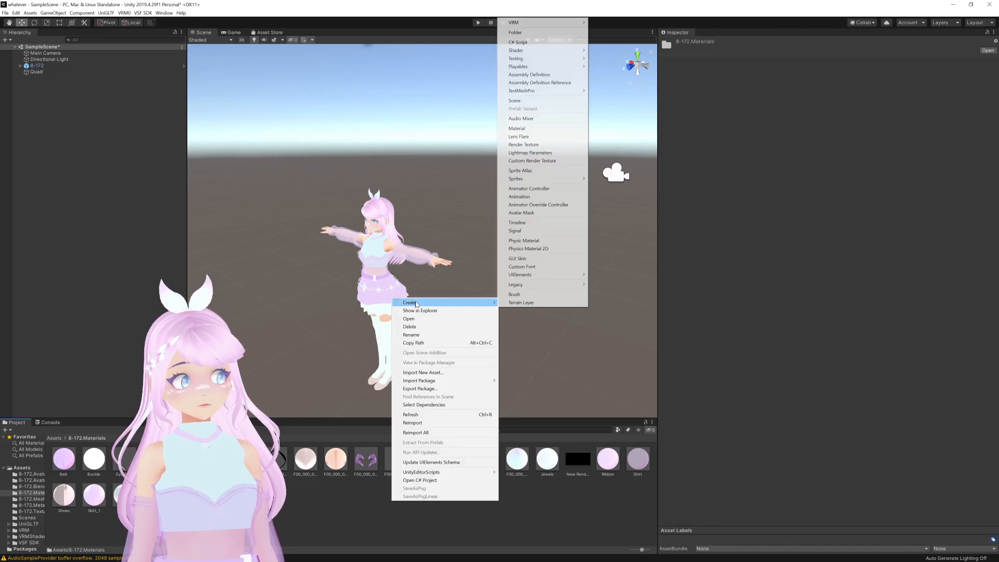
{"action": "left_click", "coordinate": [541, 129]}
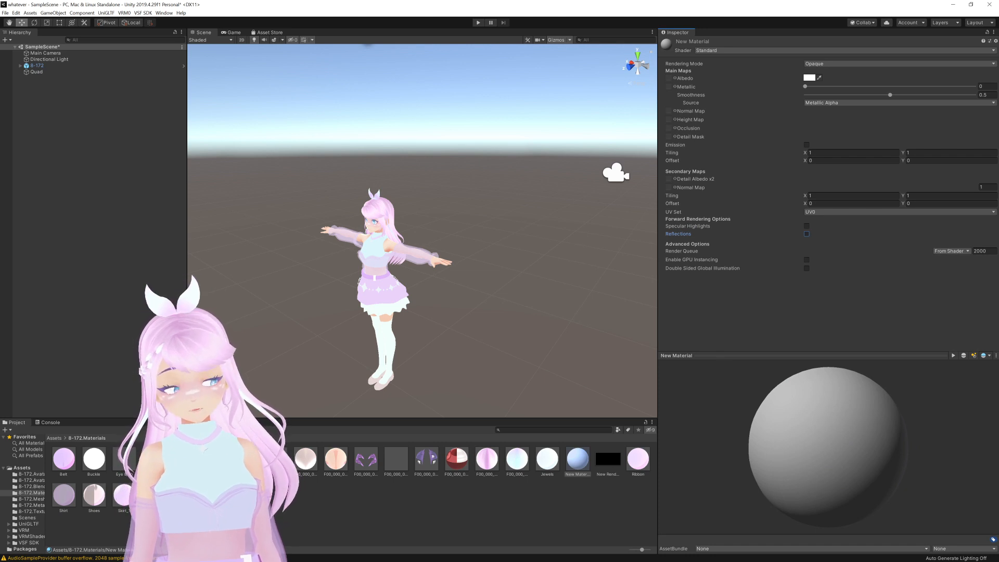
Step: Assign the render texture as the Albedo map of the new material
{"action": "left_click", "coordinate": [580, 461]}
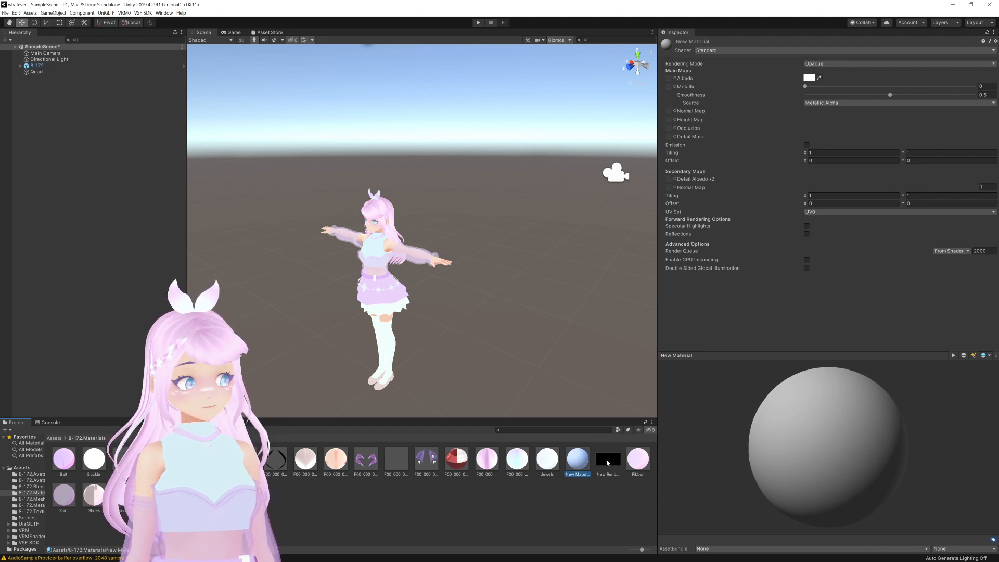
{"action": "left_click", "coordinate": [607, 463]}
{"action": "left_click_drag", "start_coordinate": [670, 408], "coordinate": [668, 78]}
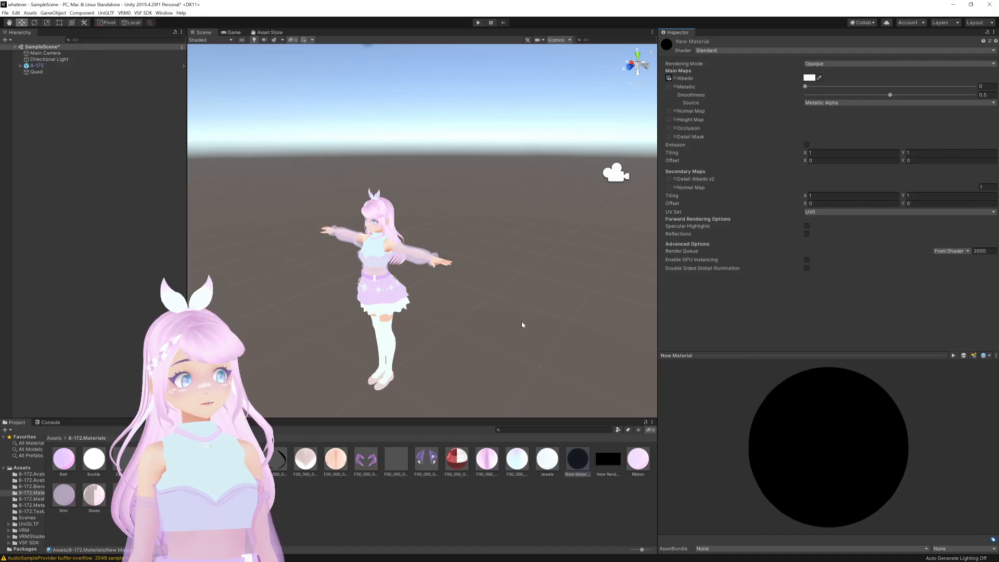
Step: Apply the new material to the quad and test the video playback in Play mode
{"action": "scroll", "coordinate": [522, 322], "scroll_direction": "down", "scroll_amount": 4}
{"action": "middle_click_drag", "start_coordinate": [562, 276], "coordinate": [529, 262]}
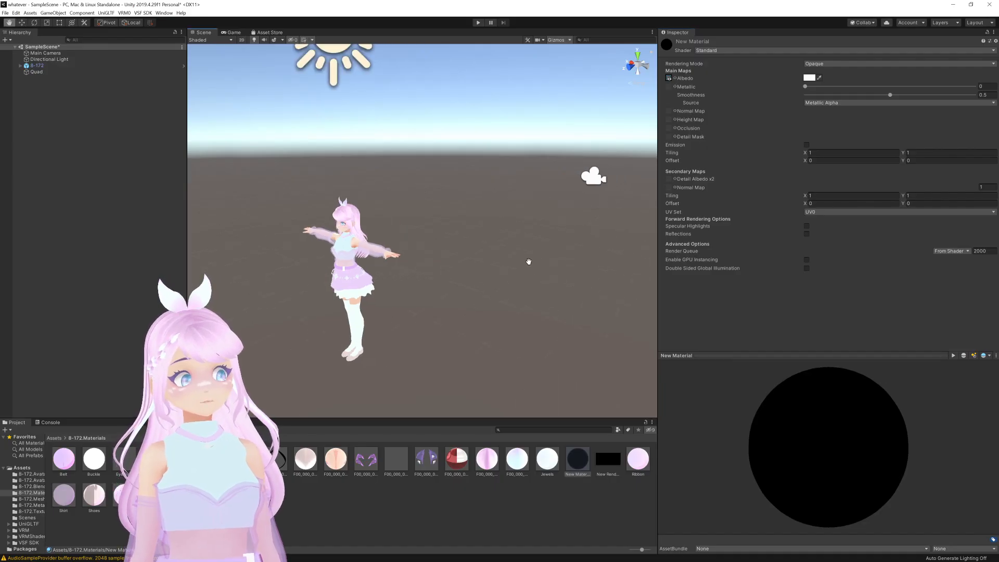
{"action": "right_click_drag", "start_coordinate": [529, 261], "coordinate": [414, 245]}
{"action": "middle_click_drag", "start_coordinate": [614, 247], "coordinate": [454, 228]}
{"action": "scroll", "coordinate": [504, 230], "scroll_direction": "down", "scroll_amount": 4}
{"action": "right_click_drag", "start_coordinate": [529, 243], "coordinate": [511, 236]}
{"action": "middle_click_drag", "start_coordinate": [511, 237], "coordinate": [444, 221]}
{"action": "left_click_drag", "start_coordinate": [577, 463], "coordinate": [423, 240]}
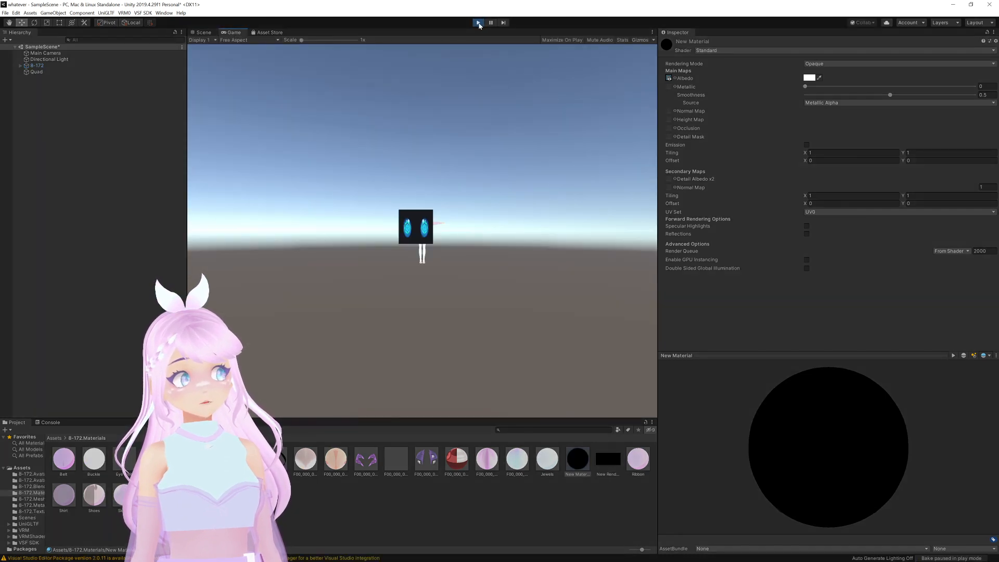
{"action": "left_click", "coordinate": [478, 25]}
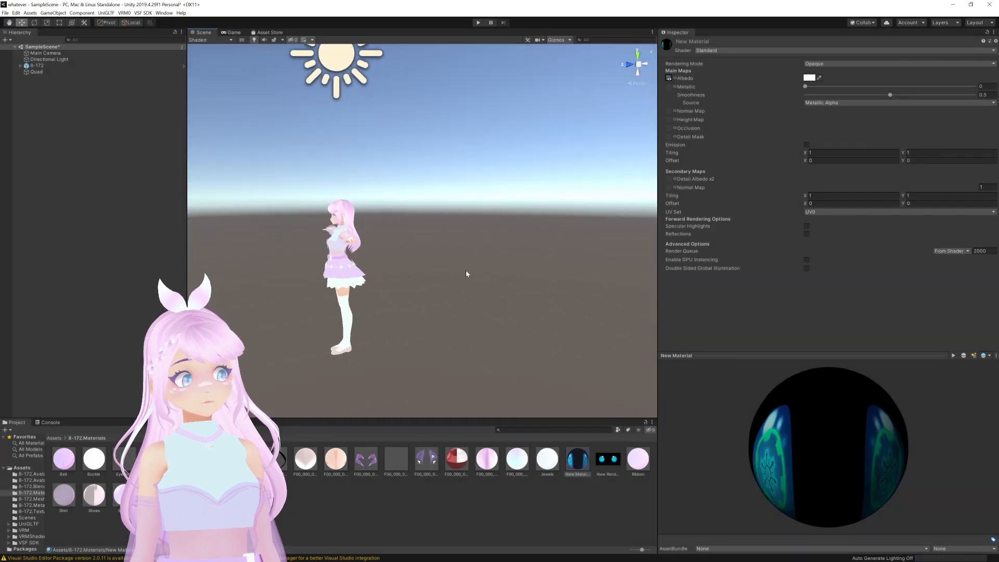
Step: Apply the new video material to the avatar's eye irises in the scene
{"action": "key", "text": "a"}
{"action": "right_click_drag", "start_coordinate": [466, 271], "coordinate": [470, 272]}
{"action": "key", "text": "w"}
{"action": "middle_click_drag", "start_coordinate": [537, 264], "coordinate": [507, 268]}
{"action": "left_click_drag", "start_coordinate": [579, 461], "coordinate": [493, 250]}
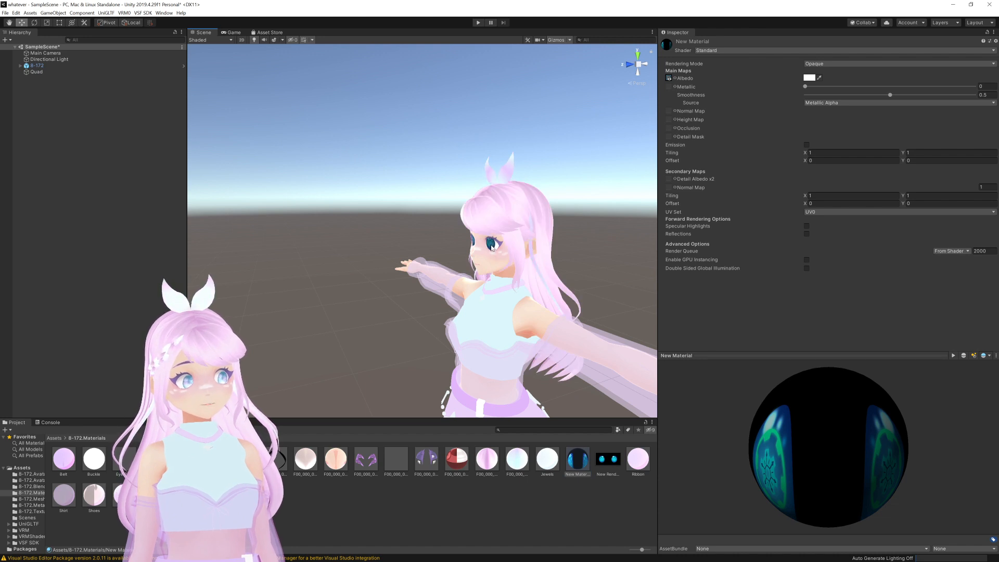
Step: Enable Emission on the new material and assign the render texture as its emission color map
{"action": "scroll", "coordinate": [474, 330], "scroll_direction": "up", "scroll_amount": 4}
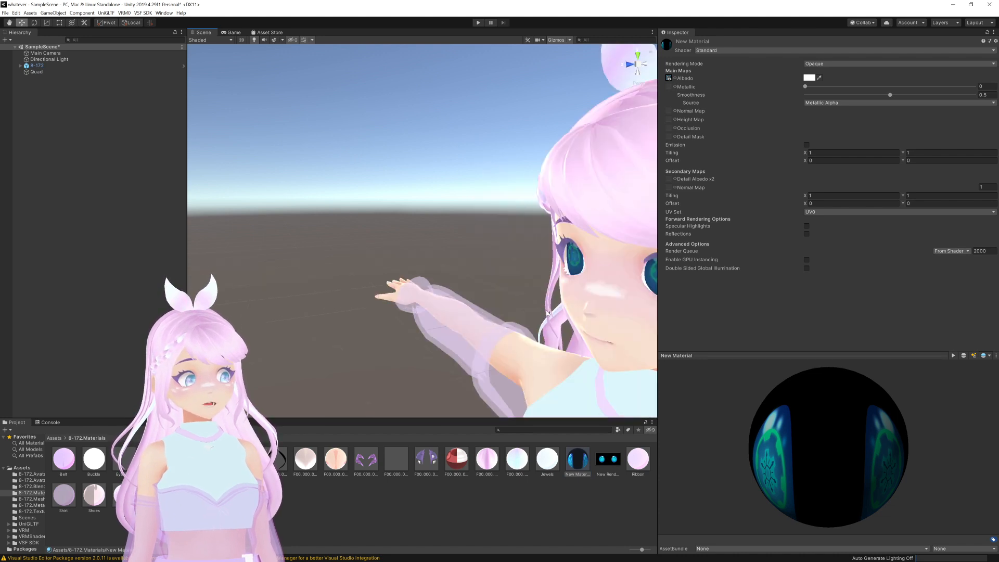
{"action": "middle_click_drag", "start_coordinate": [564, 332], "coordinate": [541, 325]}
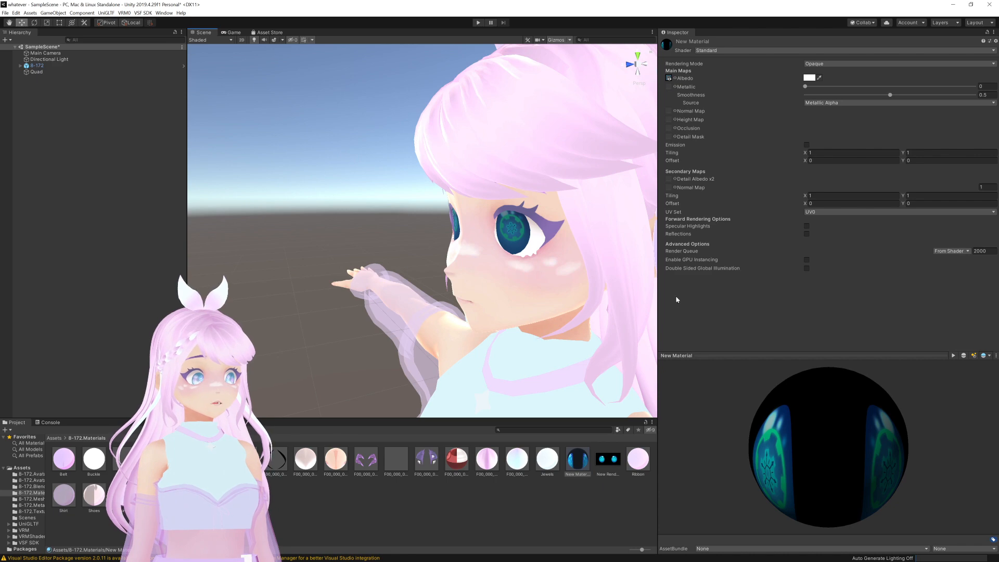
{"action": "left_click", "coordinate": [807, 146]}
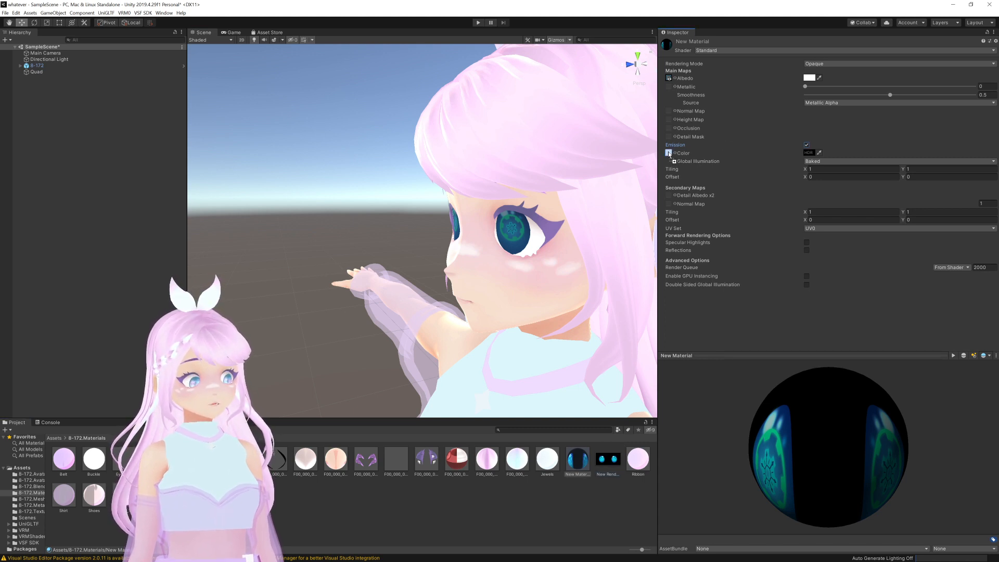
{"action": "left_click_drag", "start_coordinate": [669, 155], "coordinate": [670, 155]}
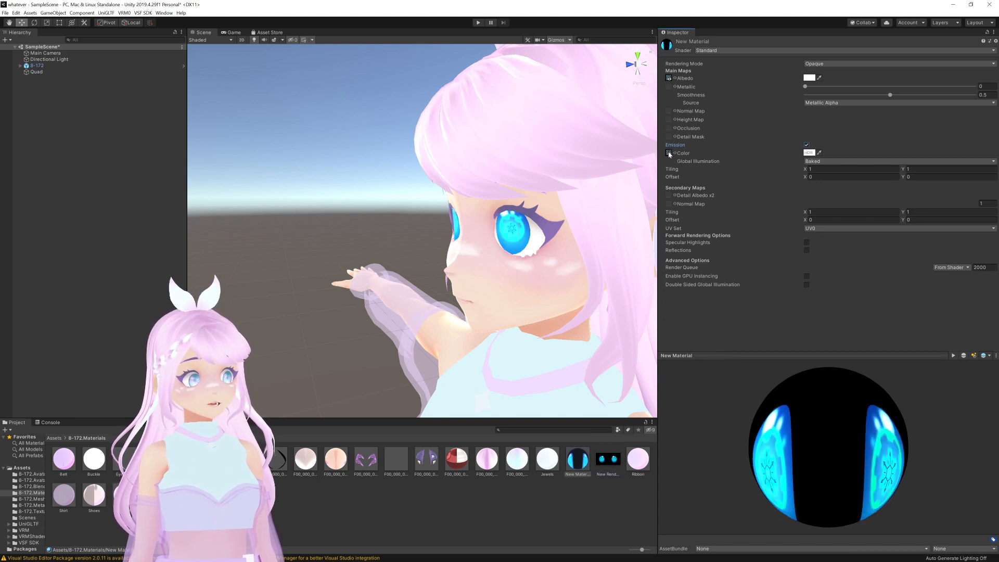
Step: Dim the material's emission color to grey with RGB values of 142, at intensity 0
{"action": "left_click", "coordinate": [808, 152]}
{"action": "left_click_drag", "start_coordinate": [51, 62], "coordinate": [19, 73]}
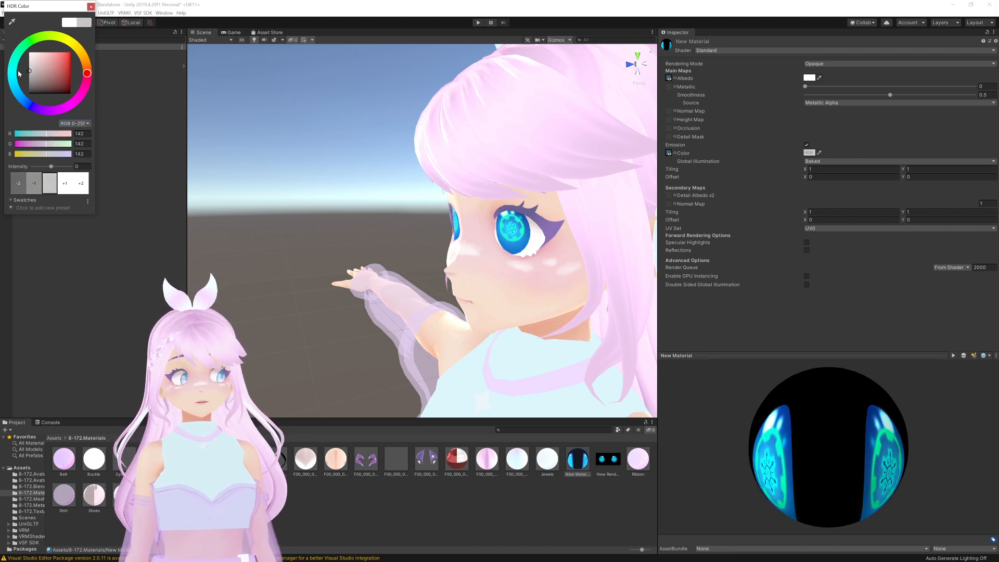
{"action": "left_click", "coordinate": [90, 6]}
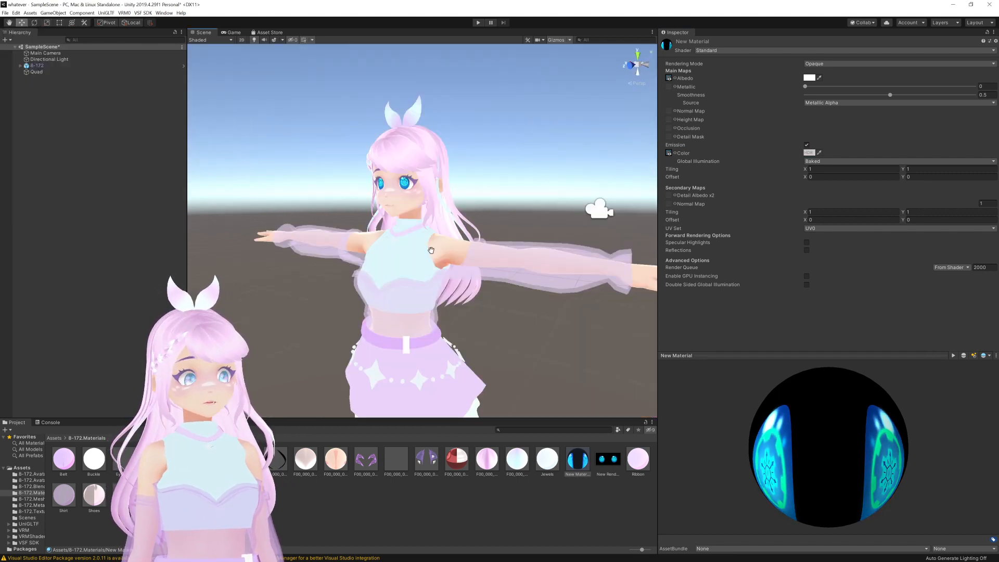
Step: Make the Quad a child of the Head object inside the 8-172 avatar's hierarchy
{"action": "middle_click_drag", "start_coordinate": [429, 245], "coordinate": [436, 259]}
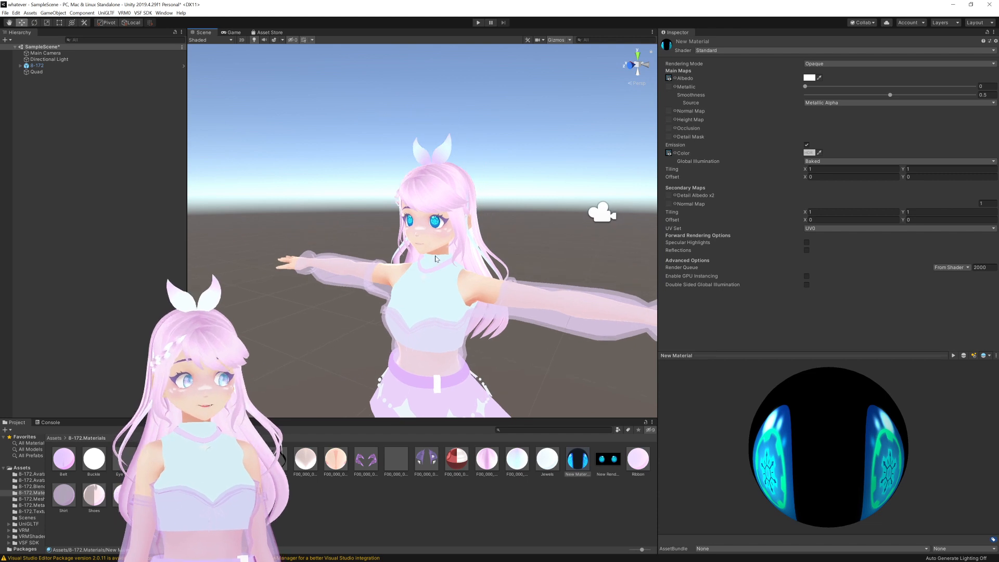
{"action": "left_click", "coordinate": [41, 72]}
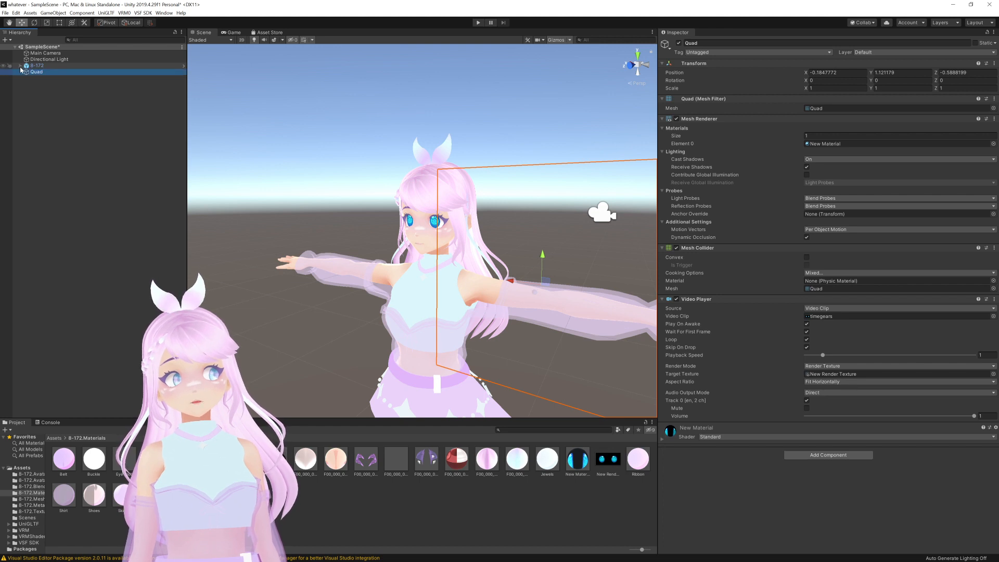
{"action": "left_click", "coordinate": [20, 65]}
{"action": "left_click", "coordinate": [107, 194]}
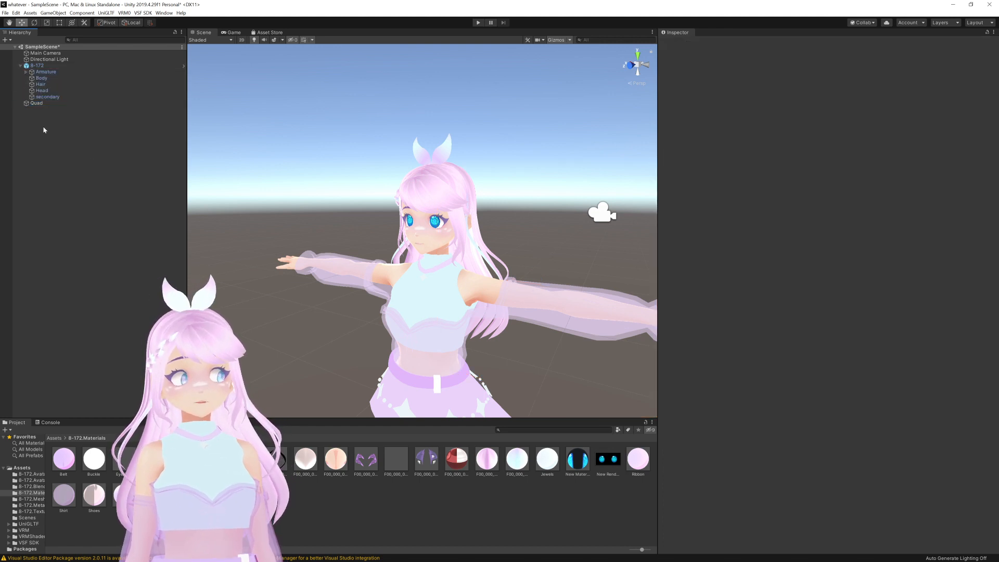
{"action": "left_click", "coordinate": [42, 103]}
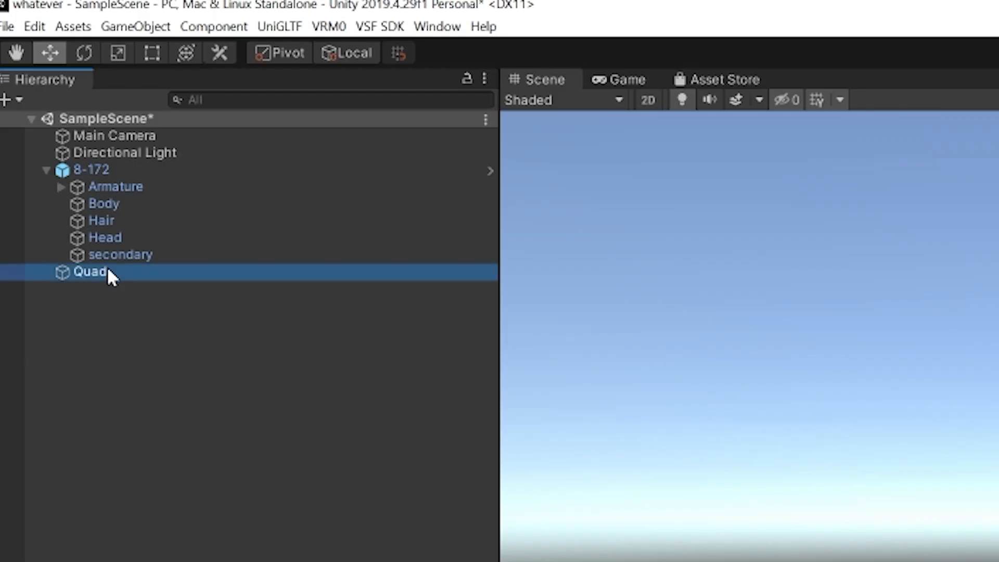
{"action": "left_click_drag", "start_coordinate": [107, 272], "coordinate": [138, 239]}
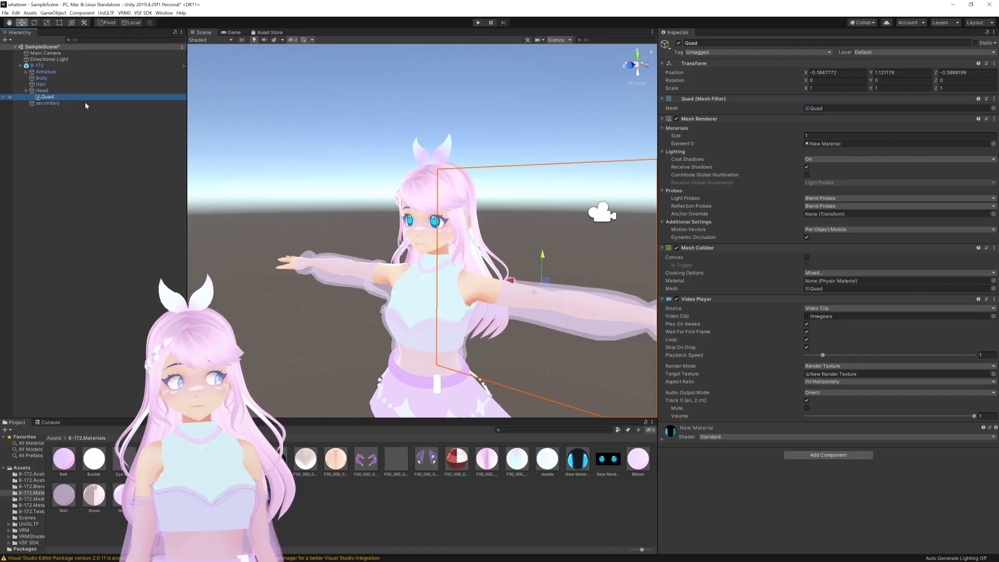
{"action": "left_click", "coordinate": [412, 223]}
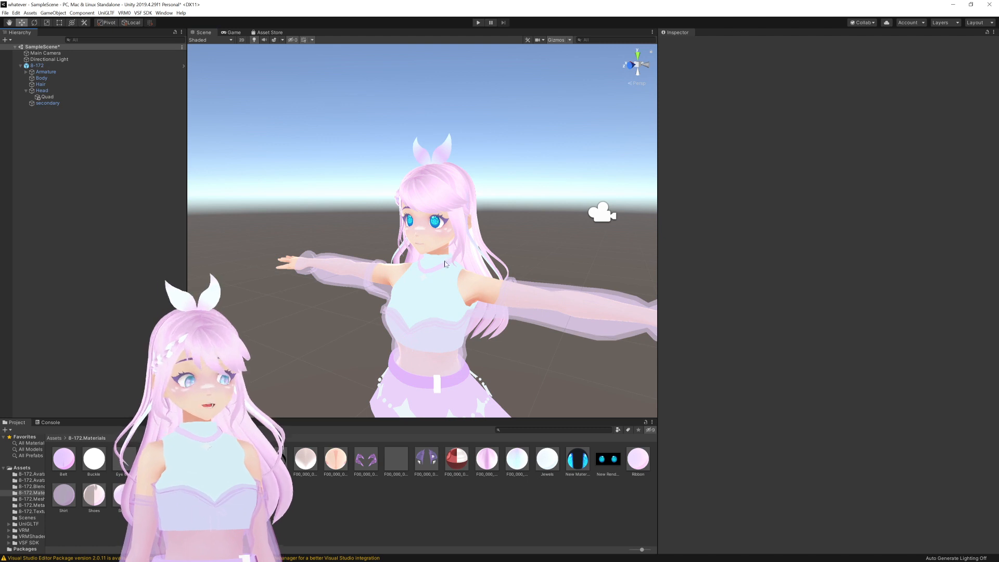
Step: Set the Quad's scale to 0 on the X, Y and Z axes to hide it
{"action": "left_click", "coordinate": [106, 98]}
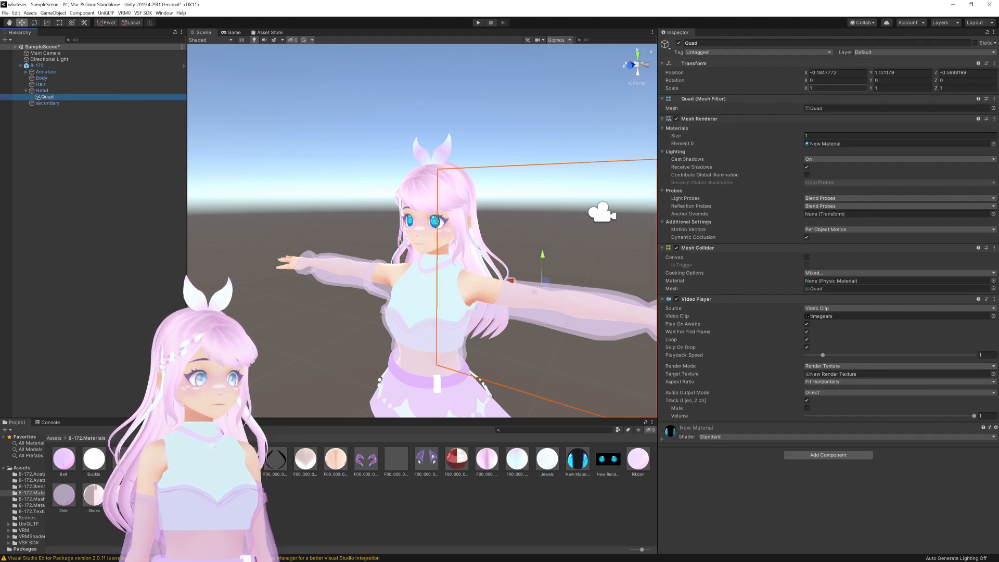
{"action": "left_click", "coordinate": [808, 87]}
{"action": "type", "text": "0"}
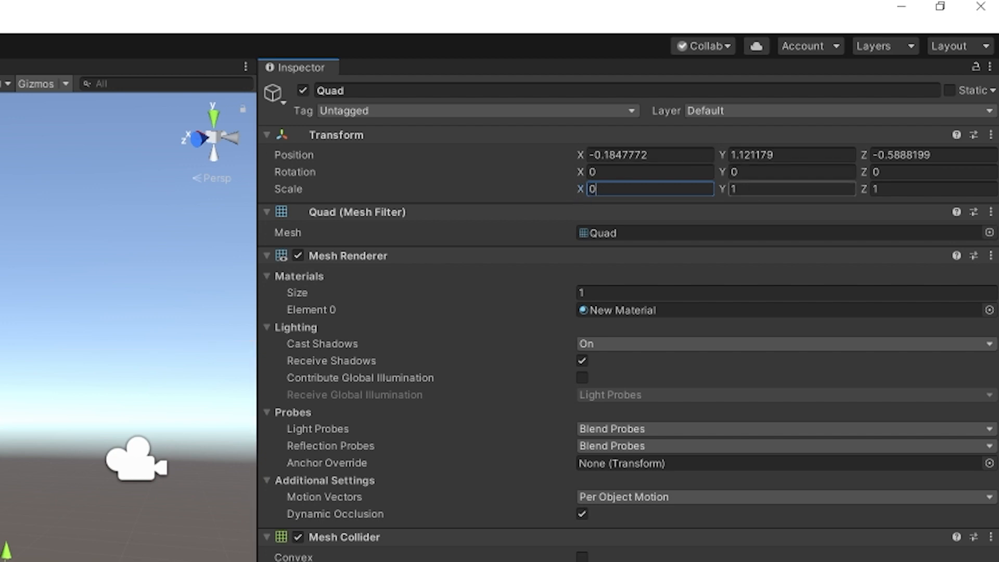
{"action": "key", "text": "Tab"}
{"action": "type", "text": "0"}
{"action": "key", "text": "Tab"}
{"action": "type", "text": "0"}
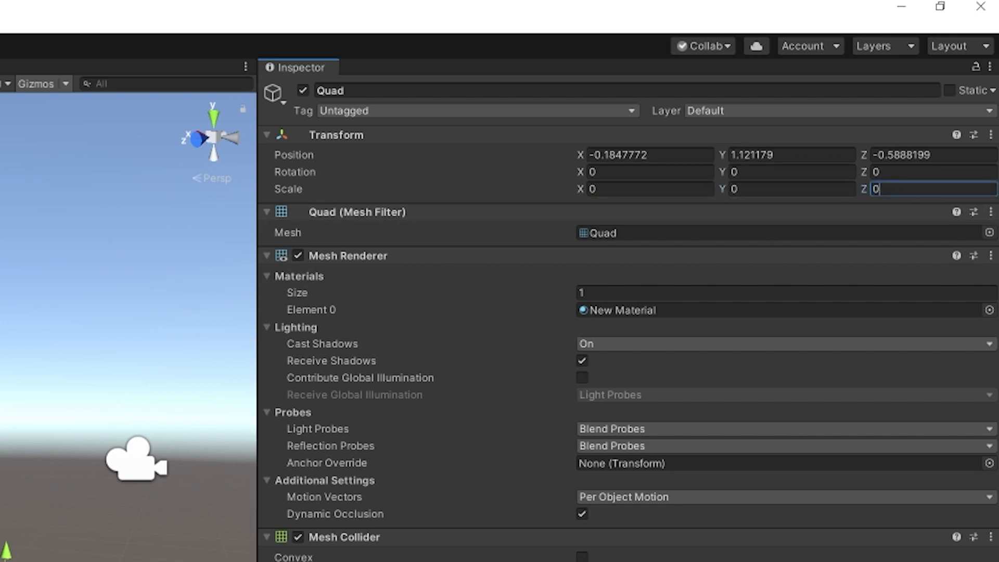
{"action": "left_click", "coordinate": [526, 495]}
Step: Export the 8-172 avatar with the VSF SDK as a vsfavatar file named 8-172 in the downloads folder
{"action": "scroll", "coordinate": [515, 355], "scroll_direction": "down", "scroll_amount": 5}
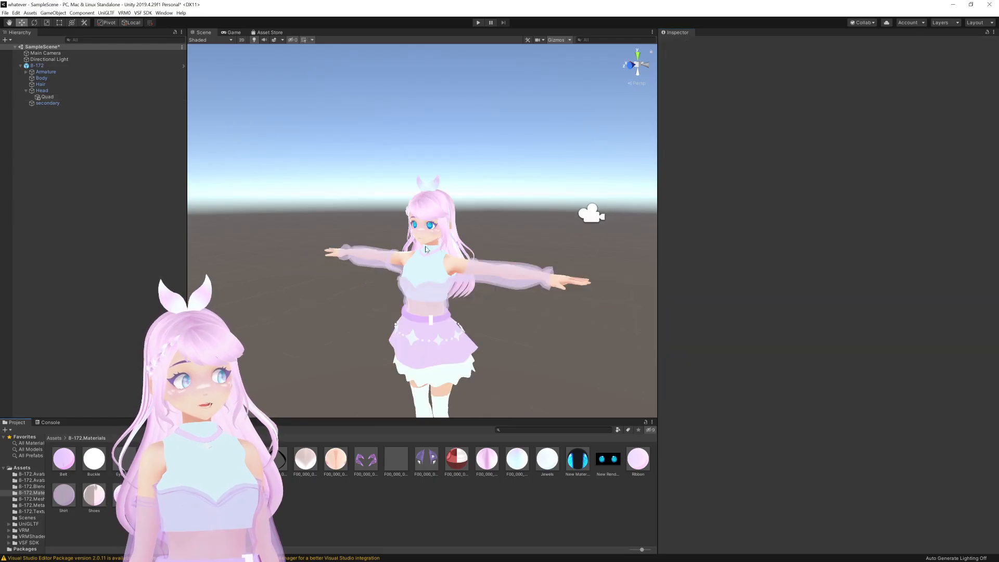
{"action": "left_click", "coordinate": [514, 266]}
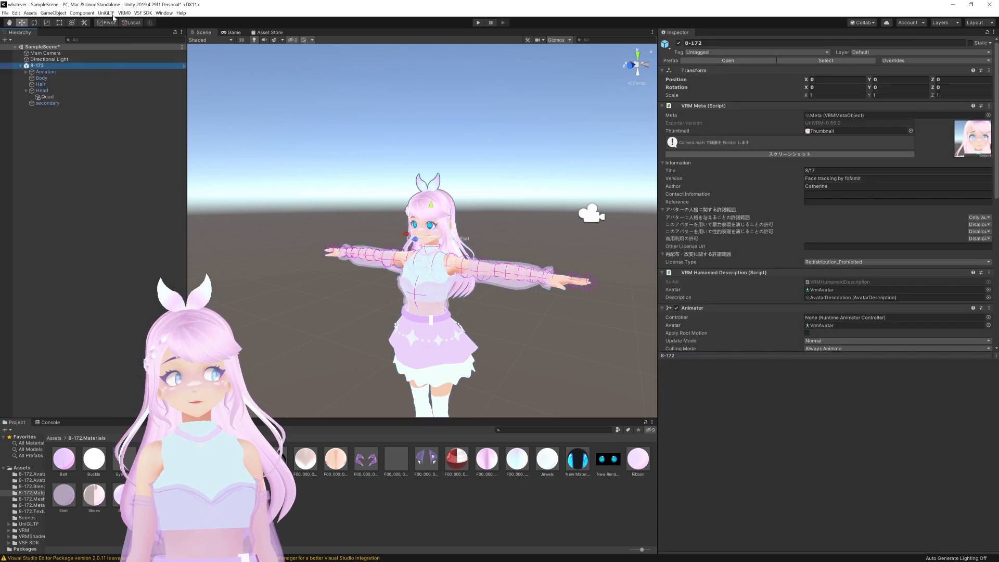
{"action": "left_click", "coordinate": [144, 13]}
{"action": "left_click", "coordinate": [154, 22]}
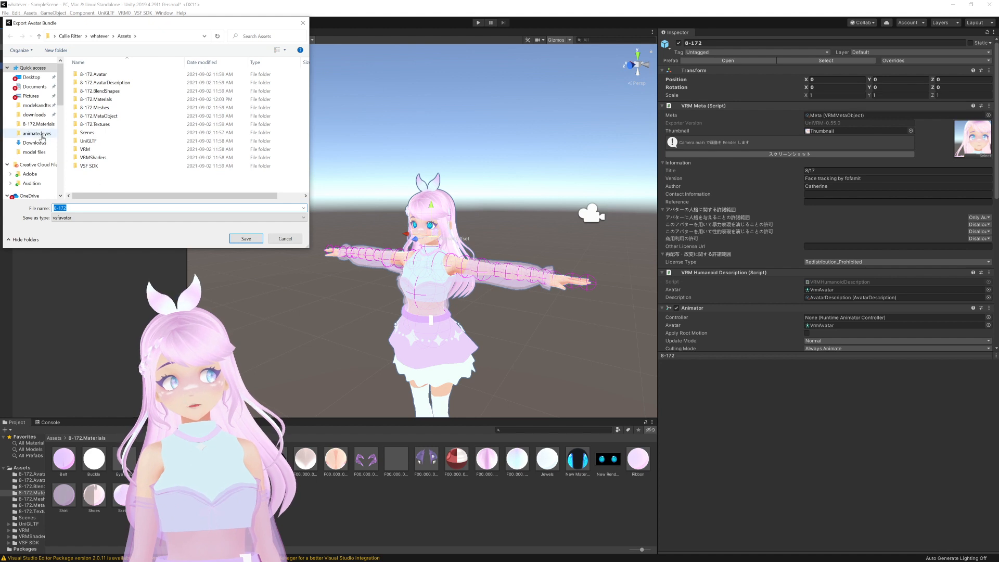
{"action": "left_click", "coordinate": [35, 114]}
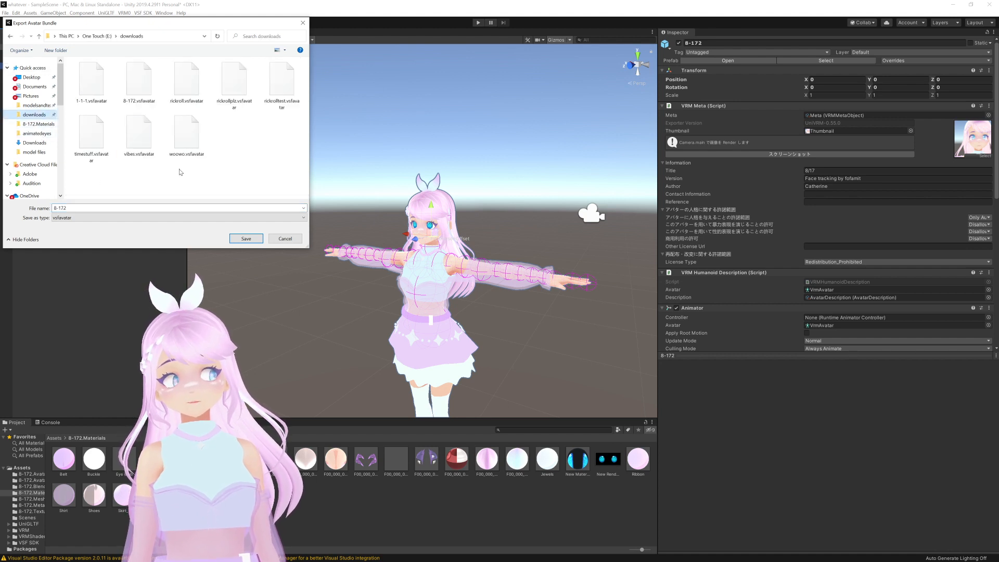
{"action": "left_click", "coordinate": [247, 239]}
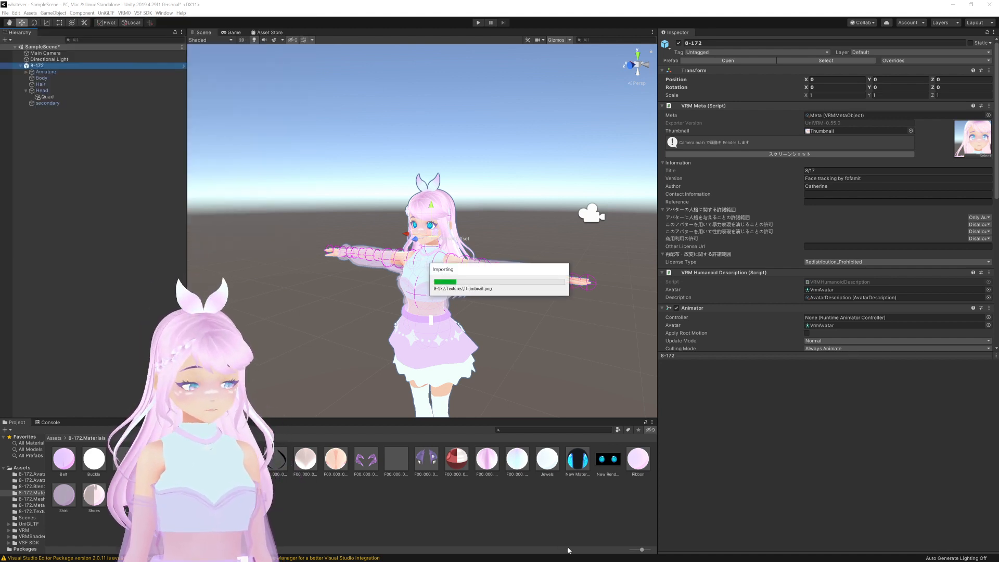
{"action": "left_click", "coordinate": [553, 293]}
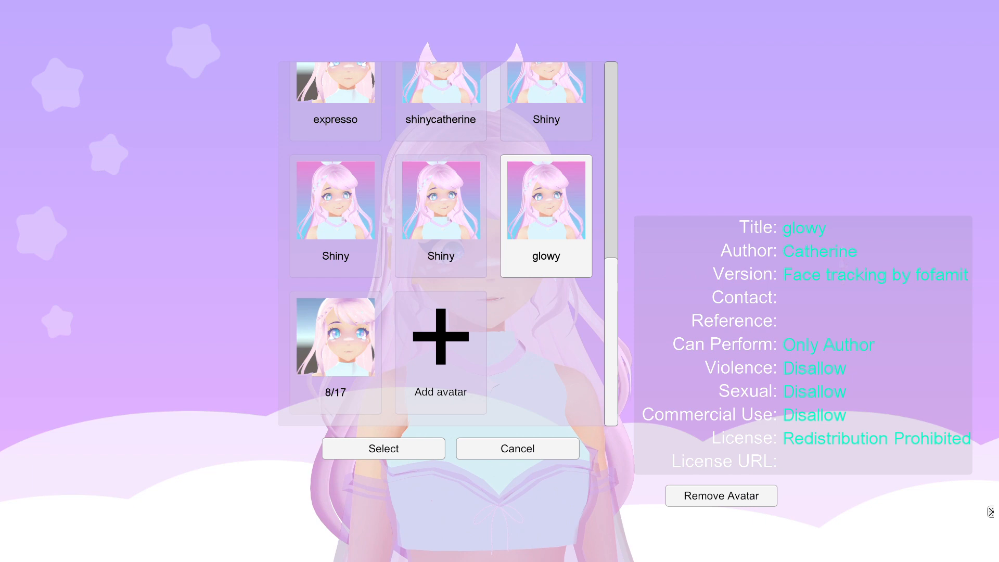
Step: Switch to VSeeFace and load the 8/17 avatar from the avatar selection
{"action": "left_click", "coordinate": [336, 352]}
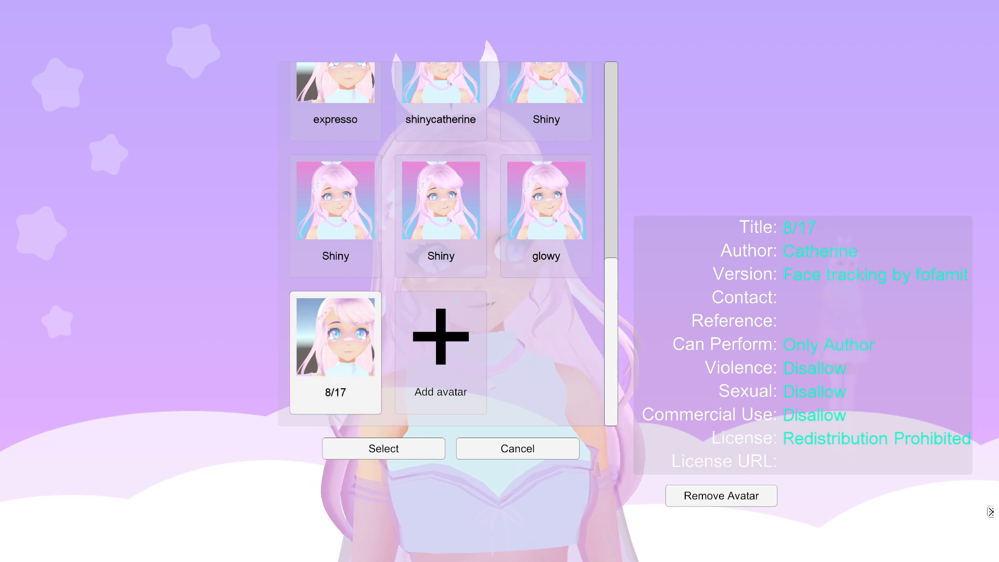
{"action": "left_click", "coordinate": [384, 449]}
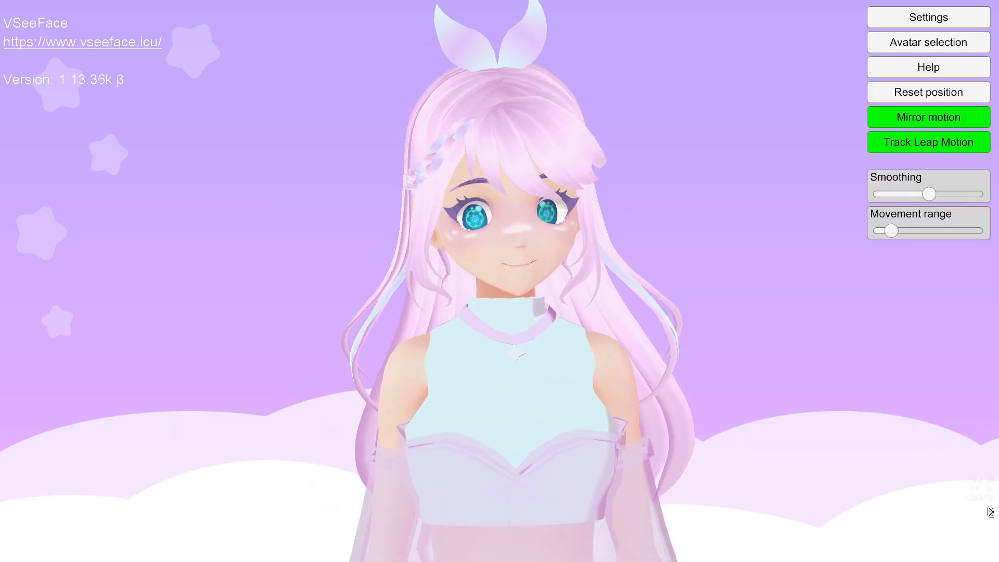